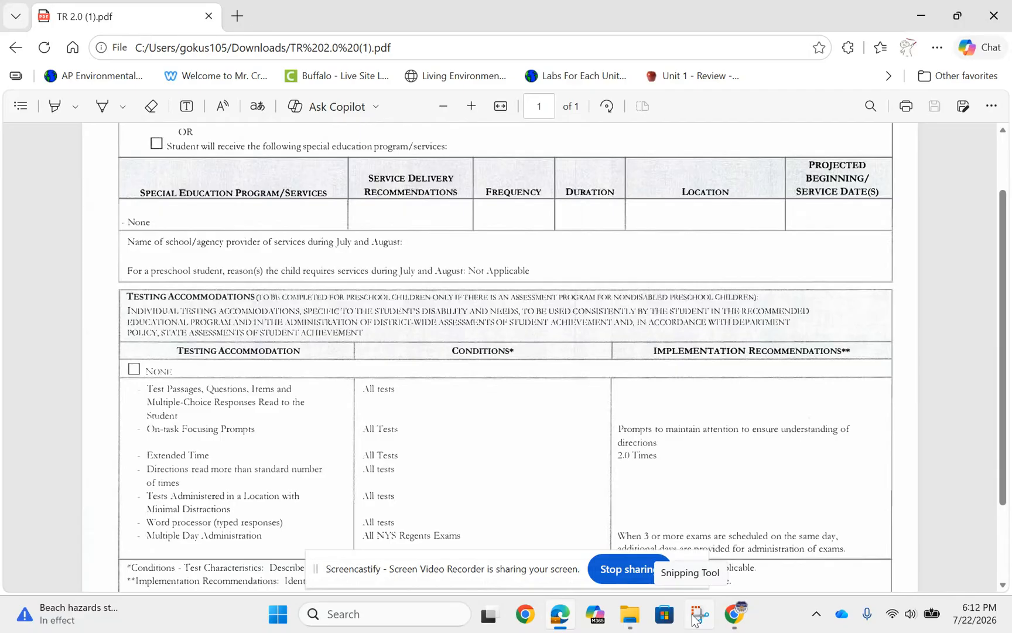
left_click(369, 614)
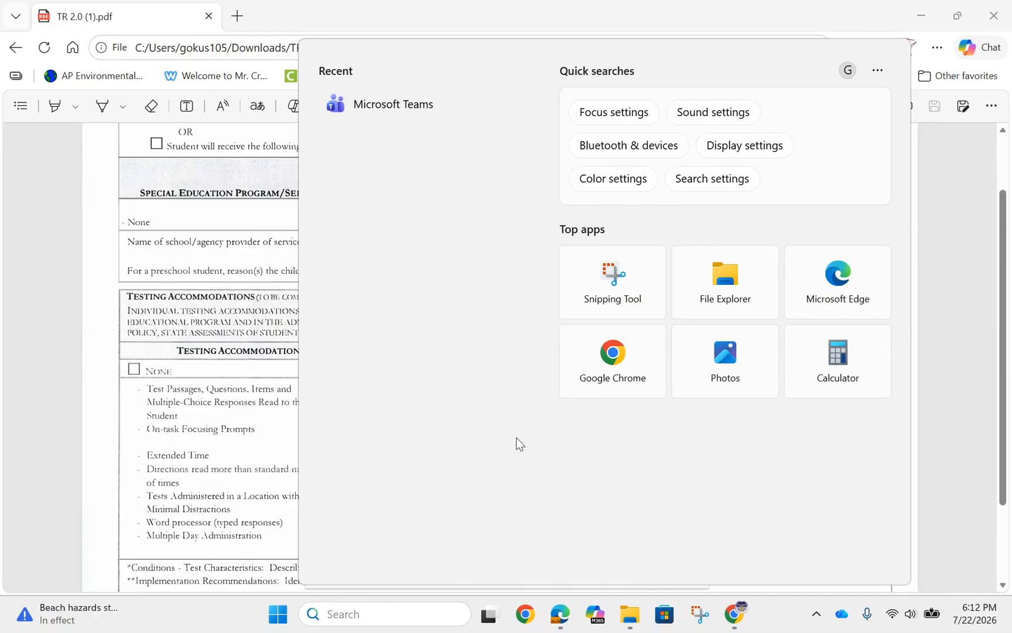
type("s")
mouse_move(476, 615)
type("ni")
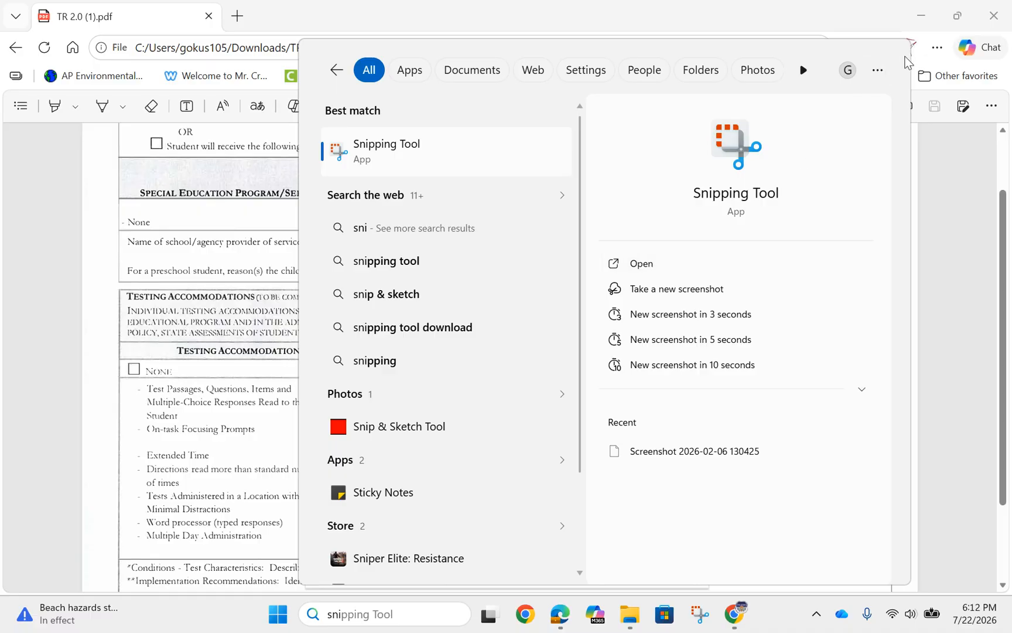
left_click(340, 71)
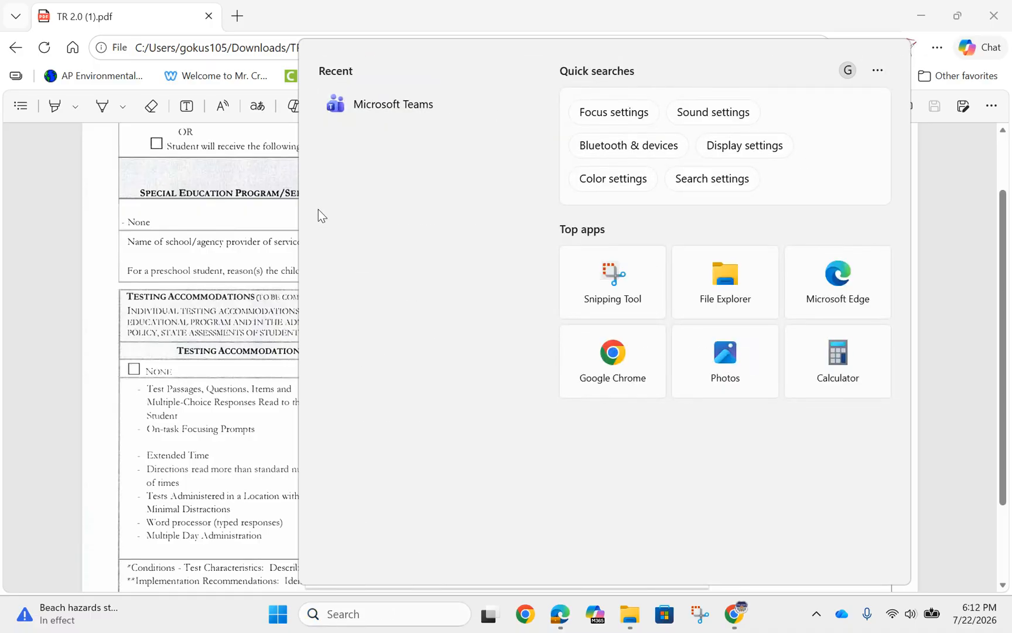
left_click(80, 355)
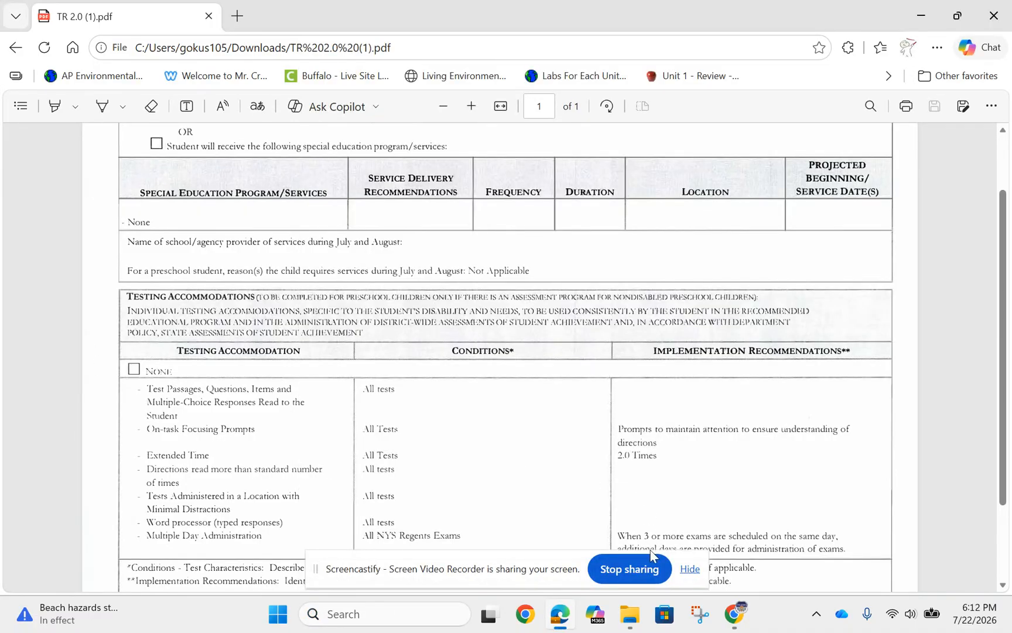
Capture the PDF's testing accommodation list with Snipping Tool, copy the snip to the clipboard and close Snipping Tool
left_click(699, 615)
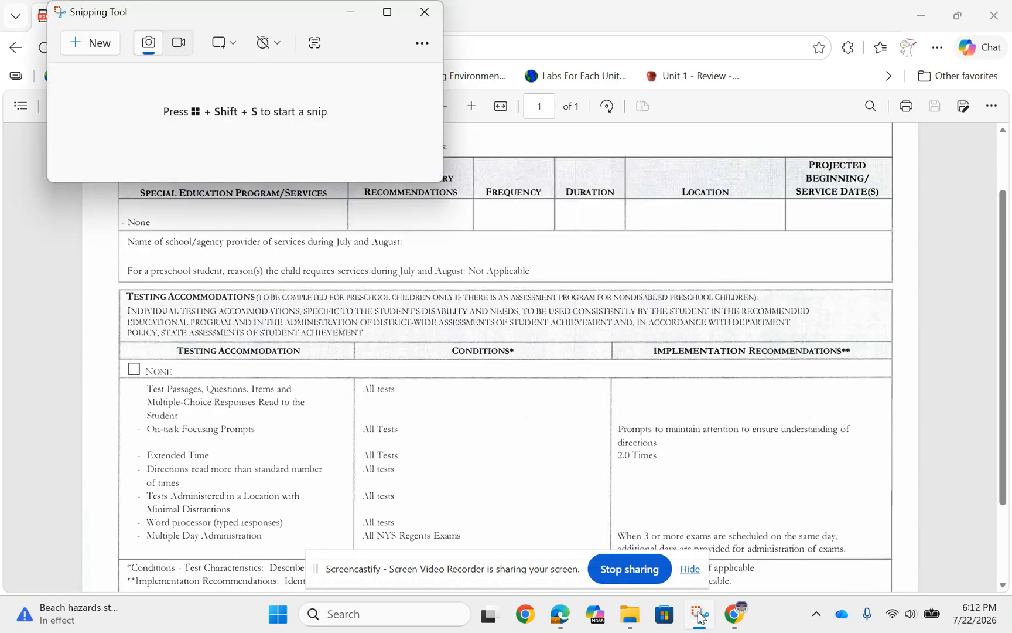
left_click(89, 44)
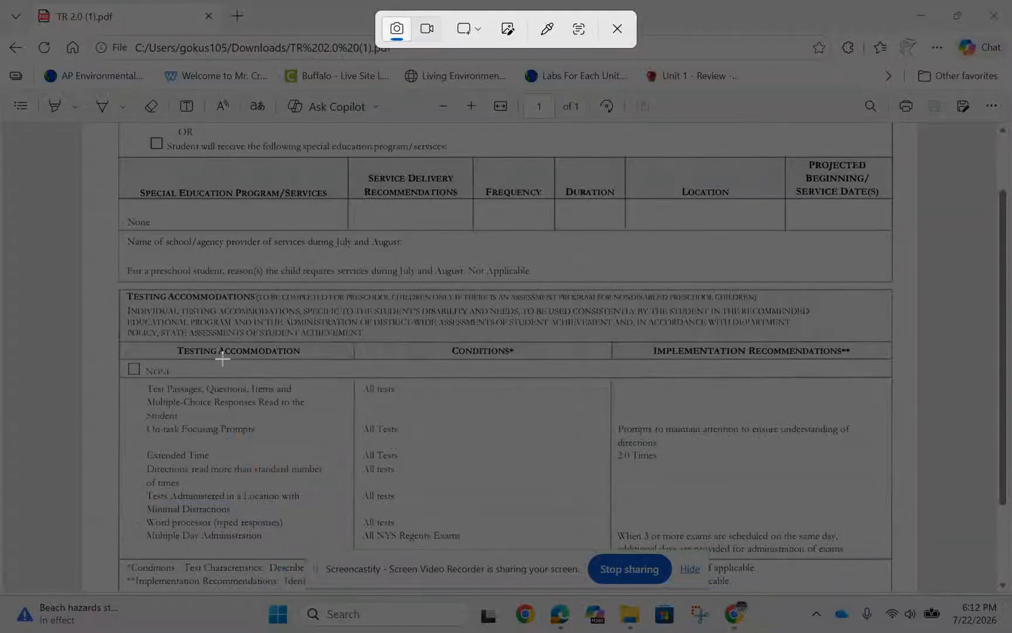
left_click_drag(133, 382, 327, 544)
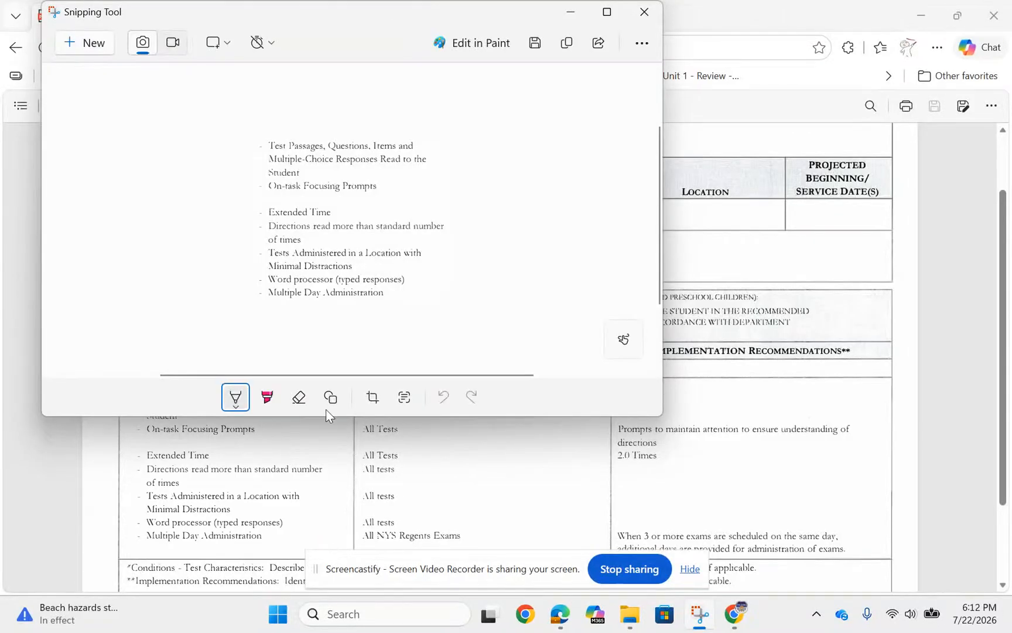
left_click(569, 44)
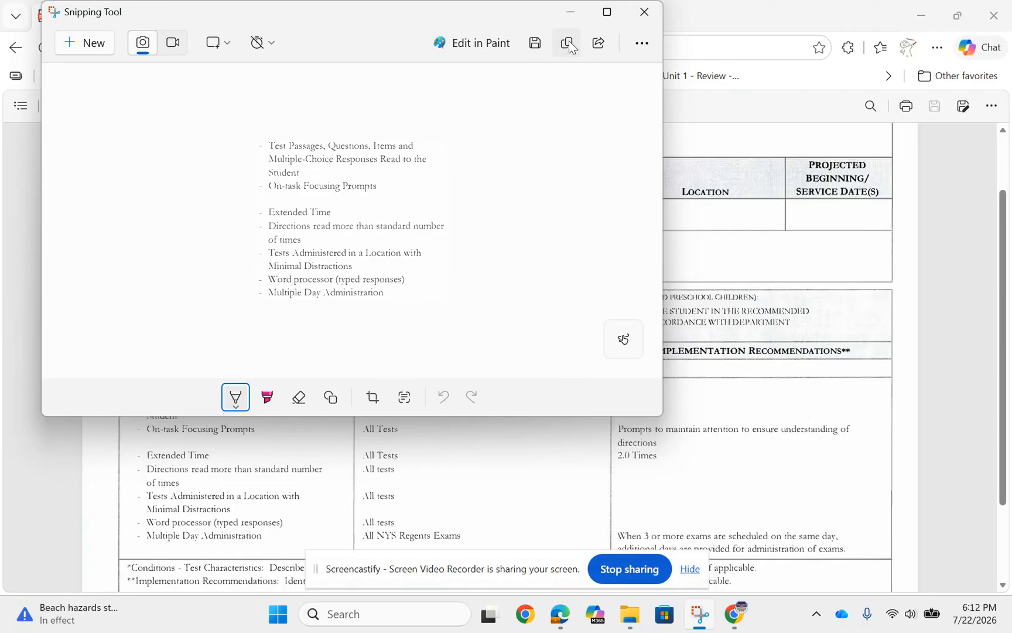
left_click(642, 12)
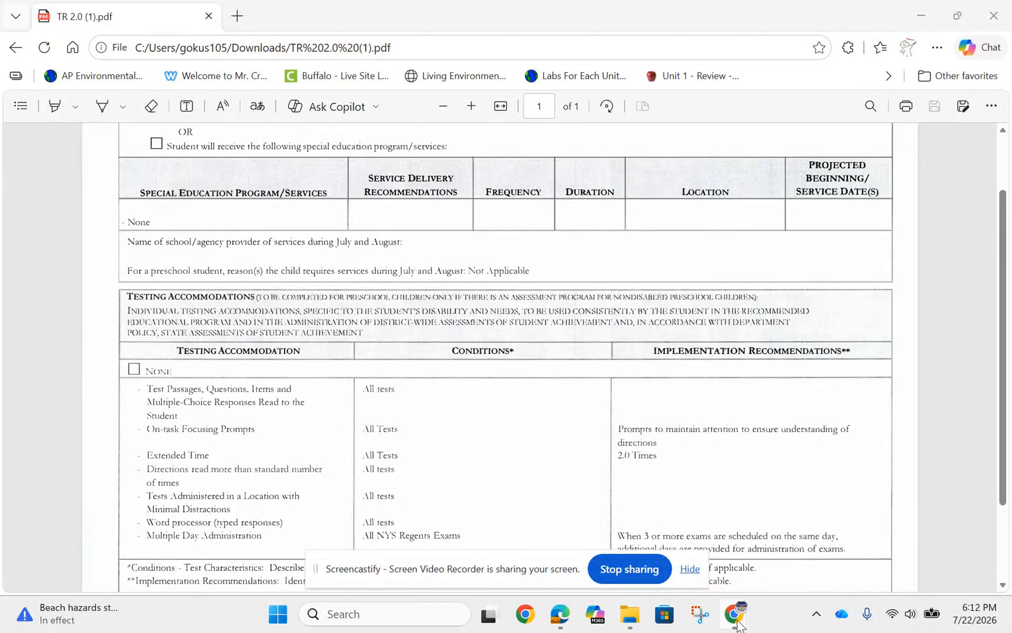
Switch to the IEP504ELL 2025-2026 sheet in Chrome, paste the snip and place it in the Conditions column around rows 125 to 139
mouse_move(734, 613)
left_click(544, 550)
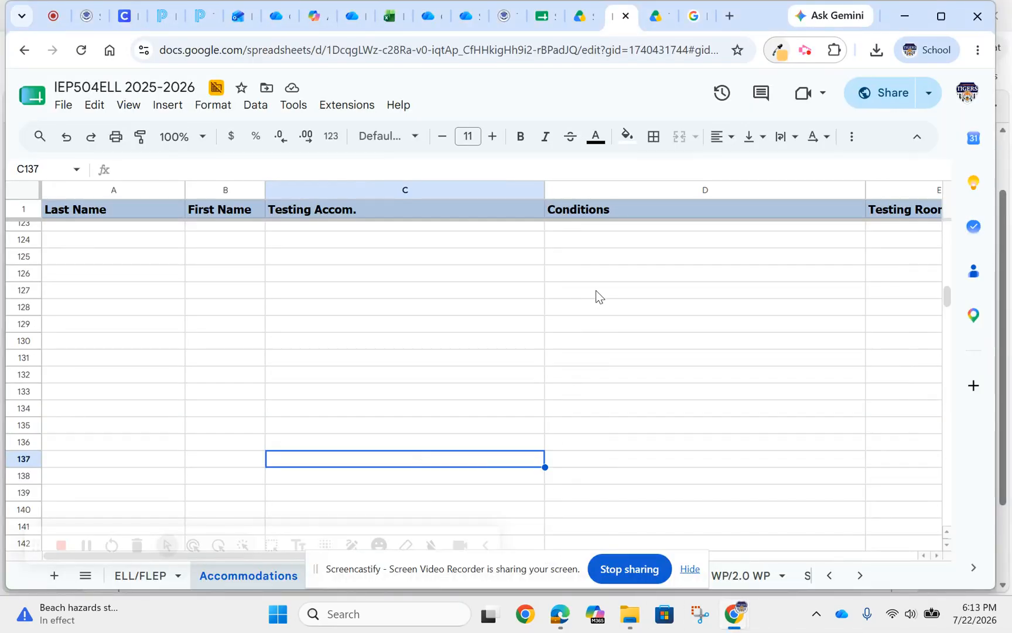
key("ctrl+v")
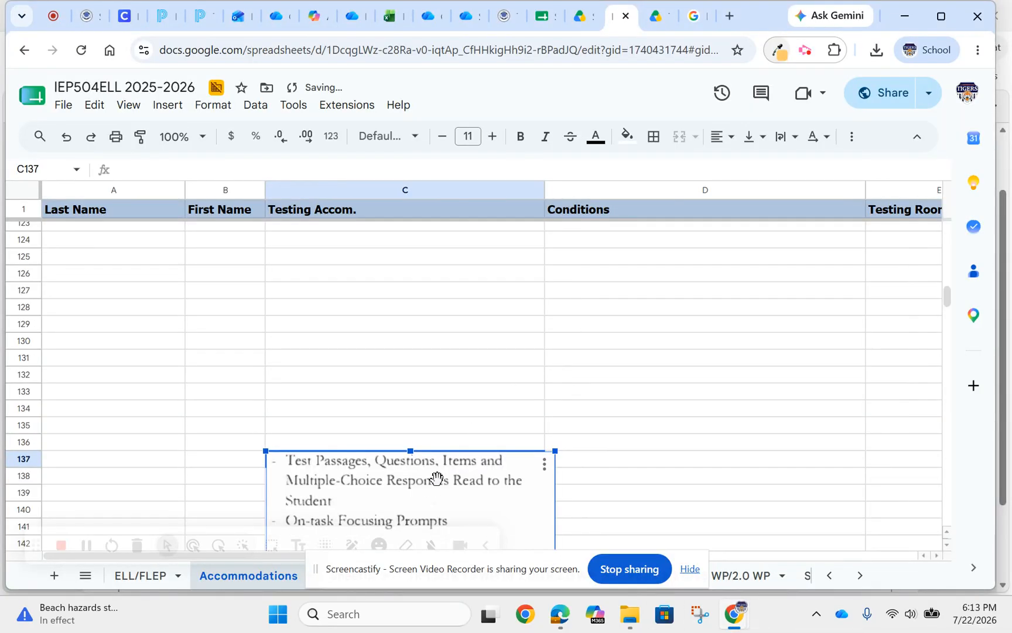
left_click_drag(436, 477, 739, 292)
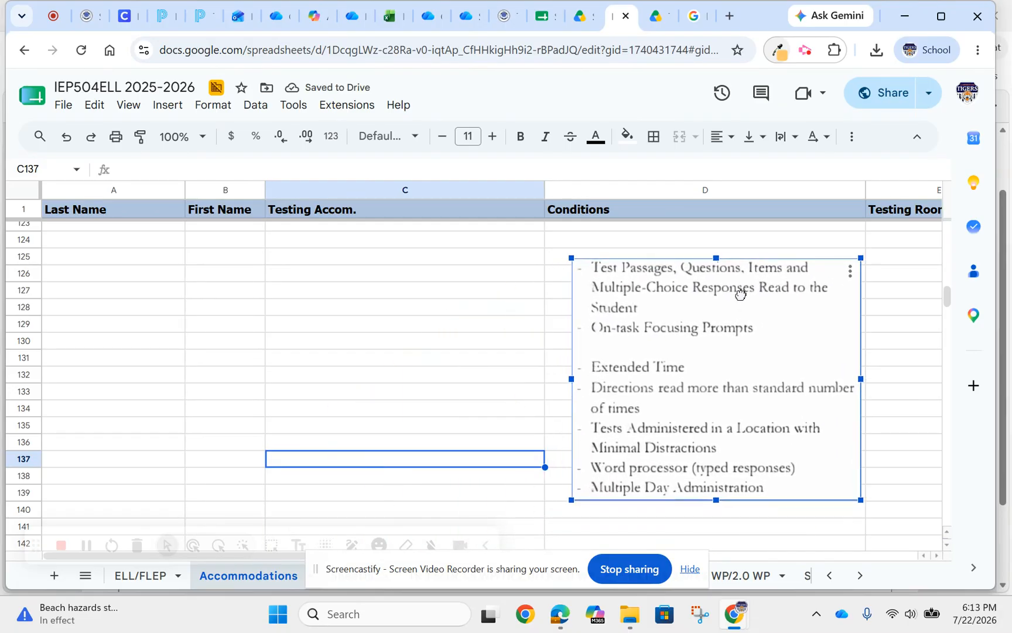
left_click(881, 377)
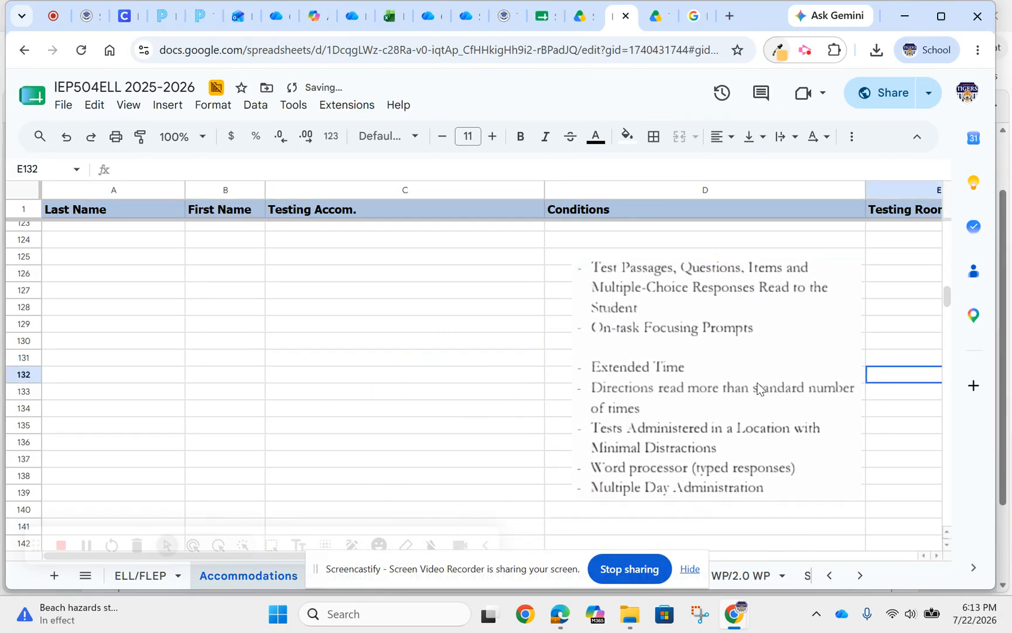
left_click(290, 263)
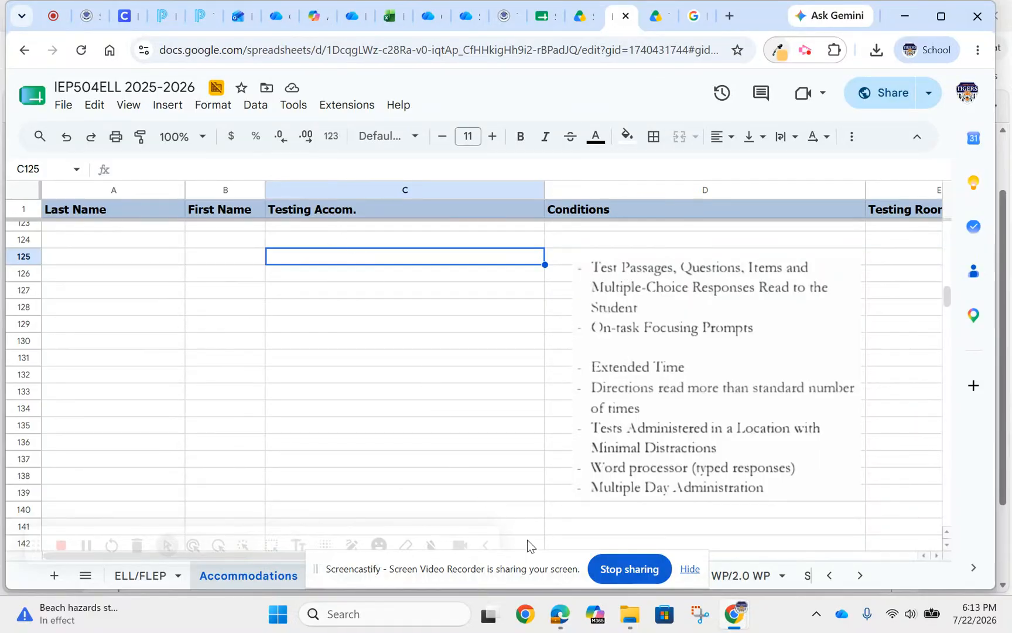
Switch to the TR 2.0 PDF in Edge and shrink its window to the right-hand part of the desktop
mouse_move(559, 615)
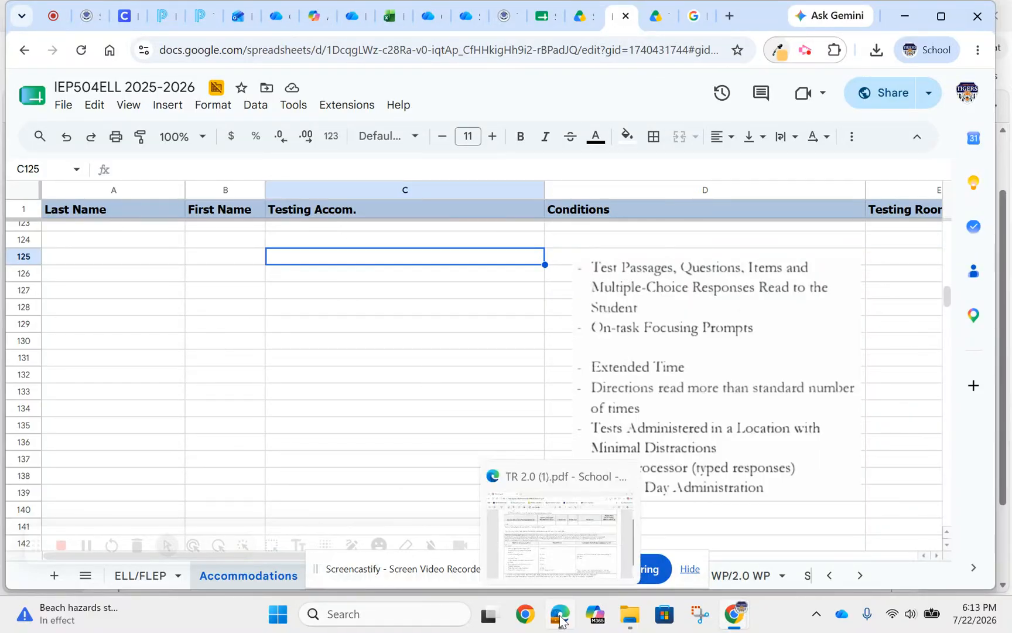
left_click(560, 615)
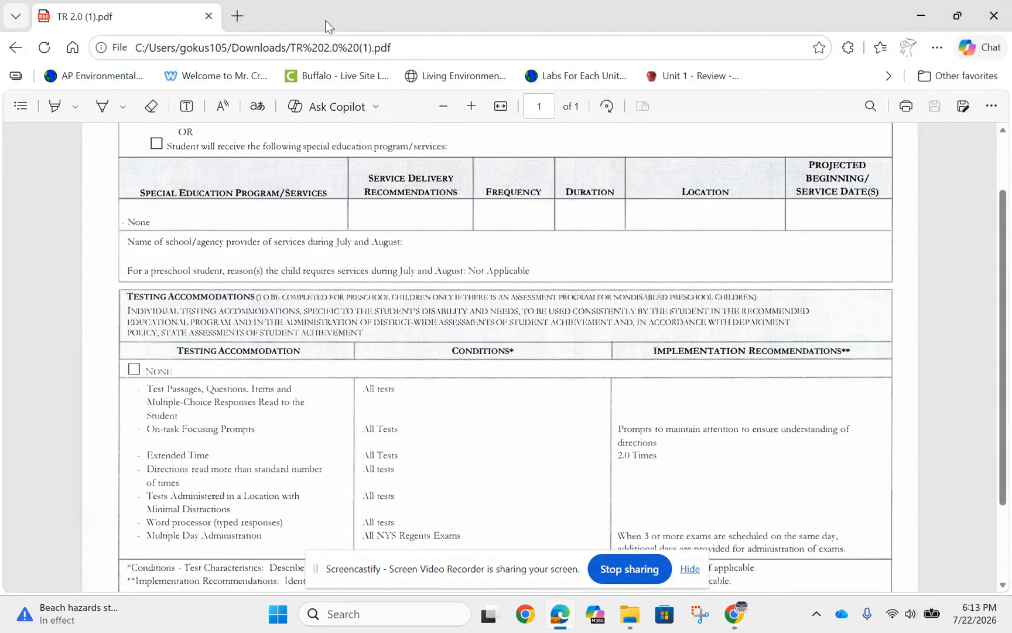
left_click_drag(325, 20, 544, 33)
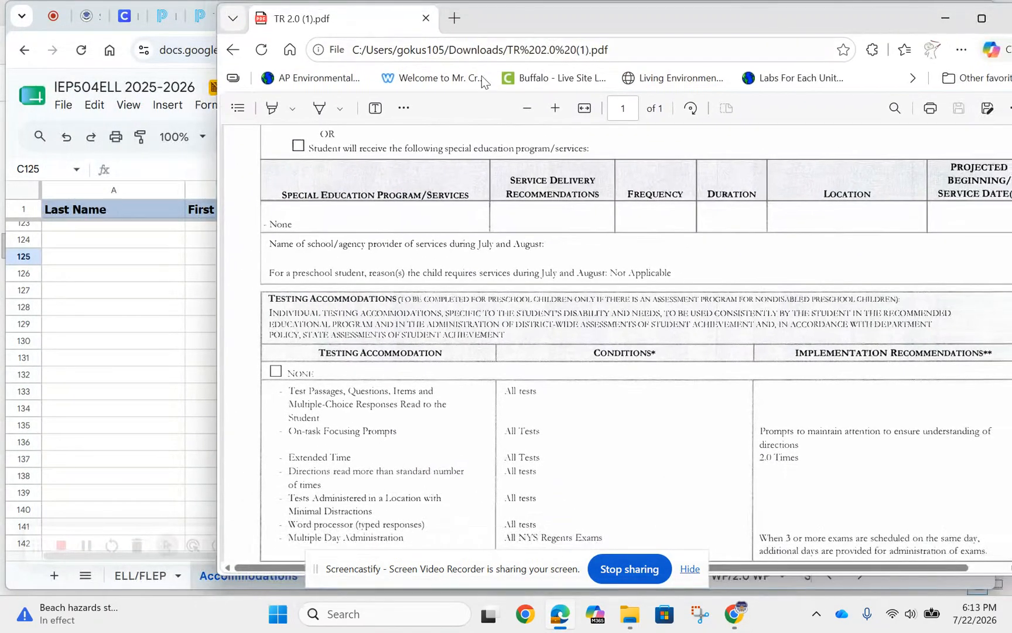
left_click_drag(220, 308, 563, 258)
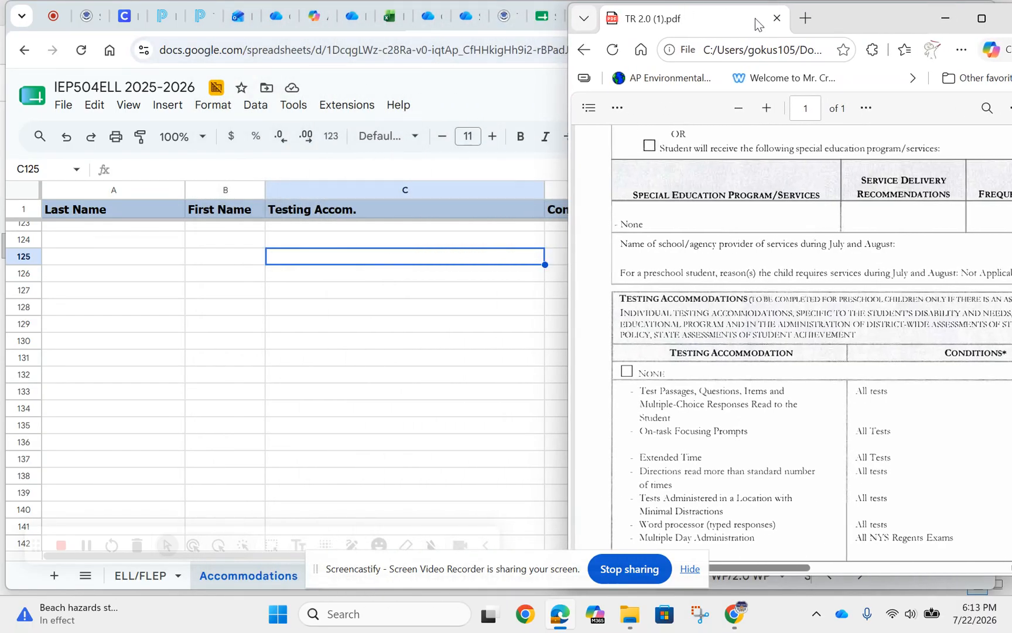
Detach the IEP504ELL 2025-2026 spreadsheet into its own narrower window and arrange it alongside the PDF window
left_click(456, 327)
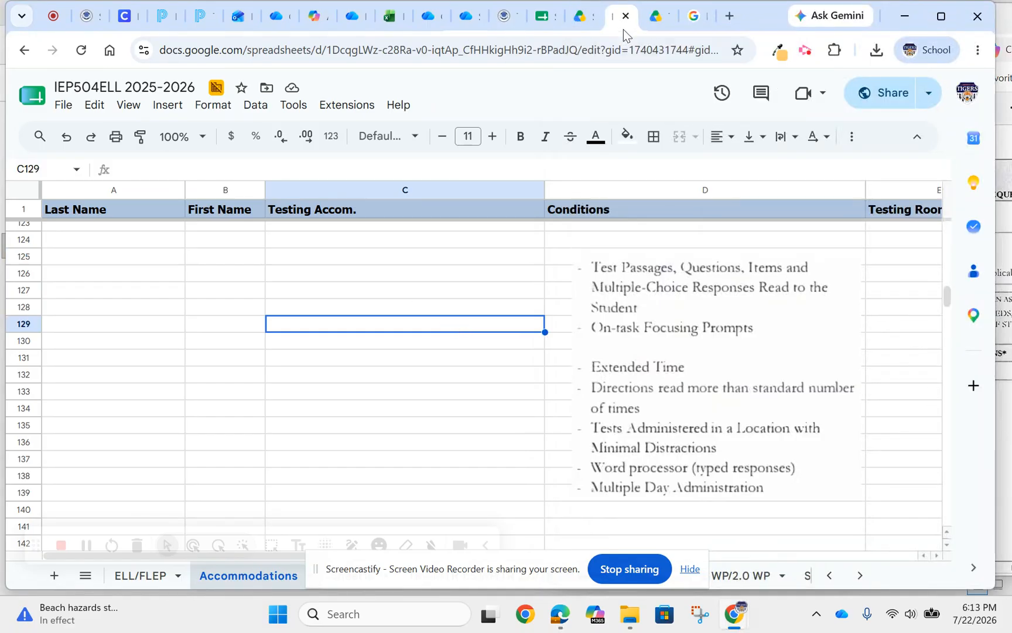
left_click_drag(623, 29, 383, 115)
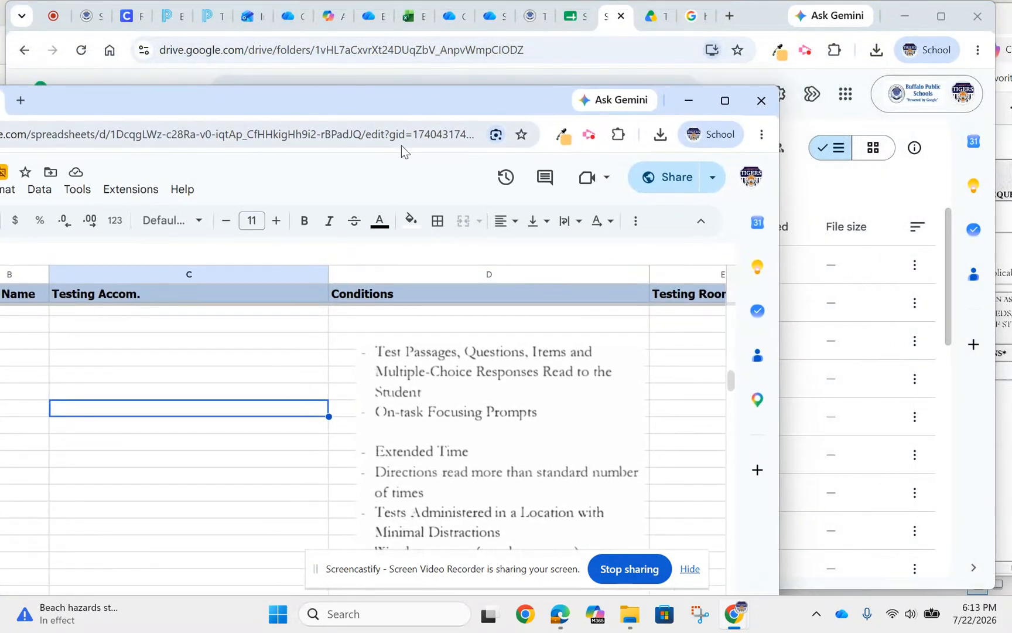
left_click_drag(779, 336, 536, 336)
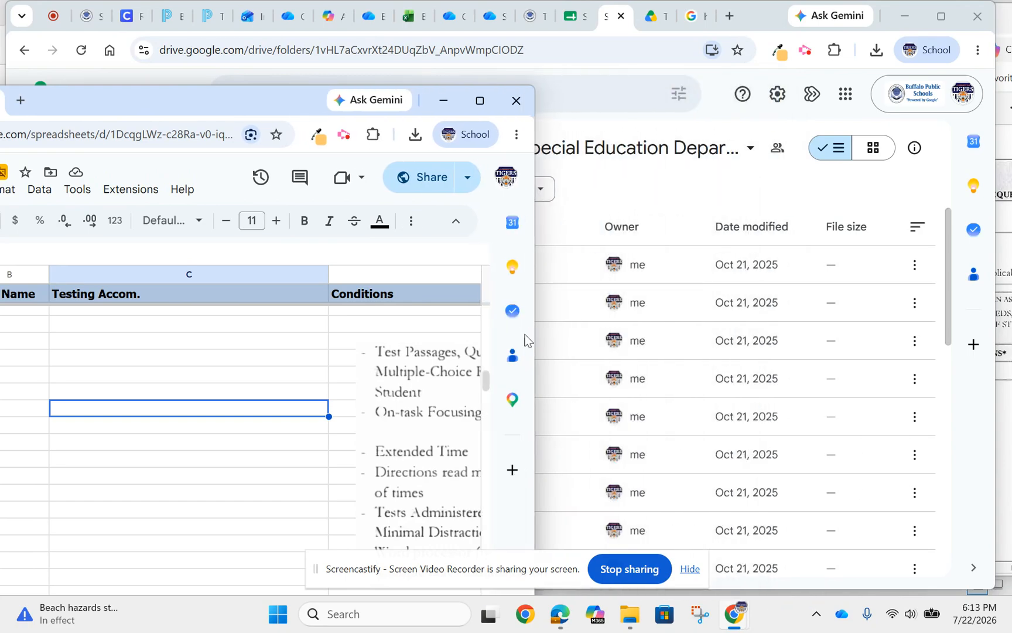
left_click_drag(111, 99, 373, 31)
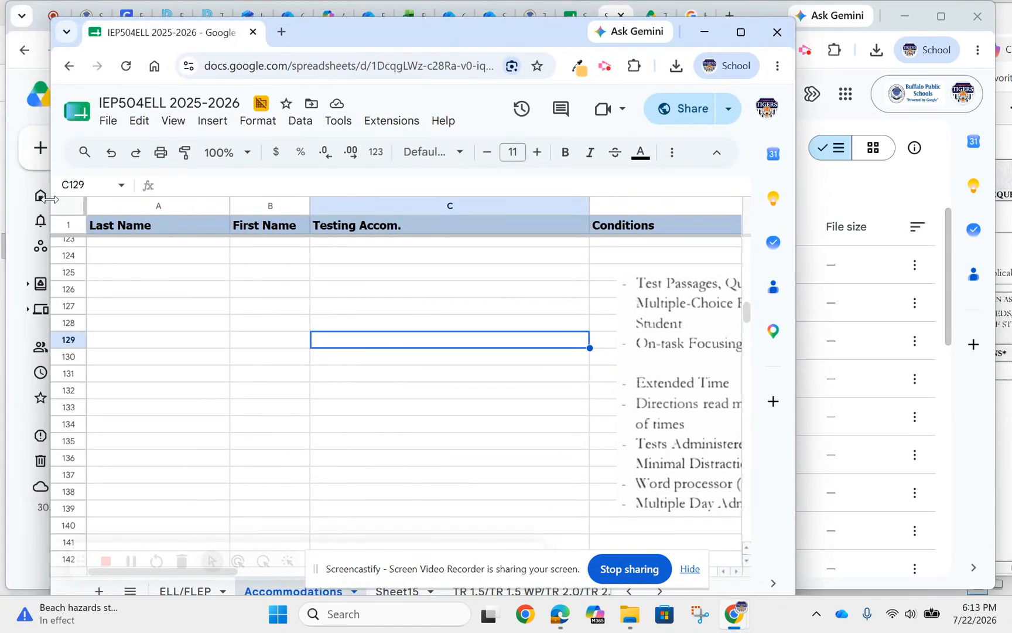
left_click_drag(51, 199, 166, 199)
left_click_drag(431, 44, 280, 34)
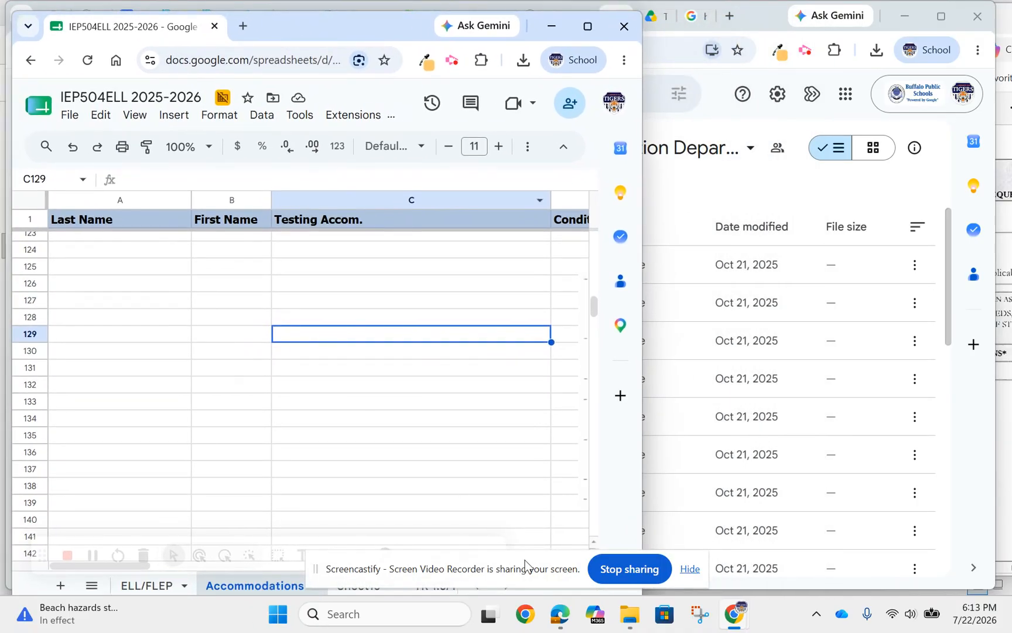
mouse_move(559, 613)
left_click(562, 527)
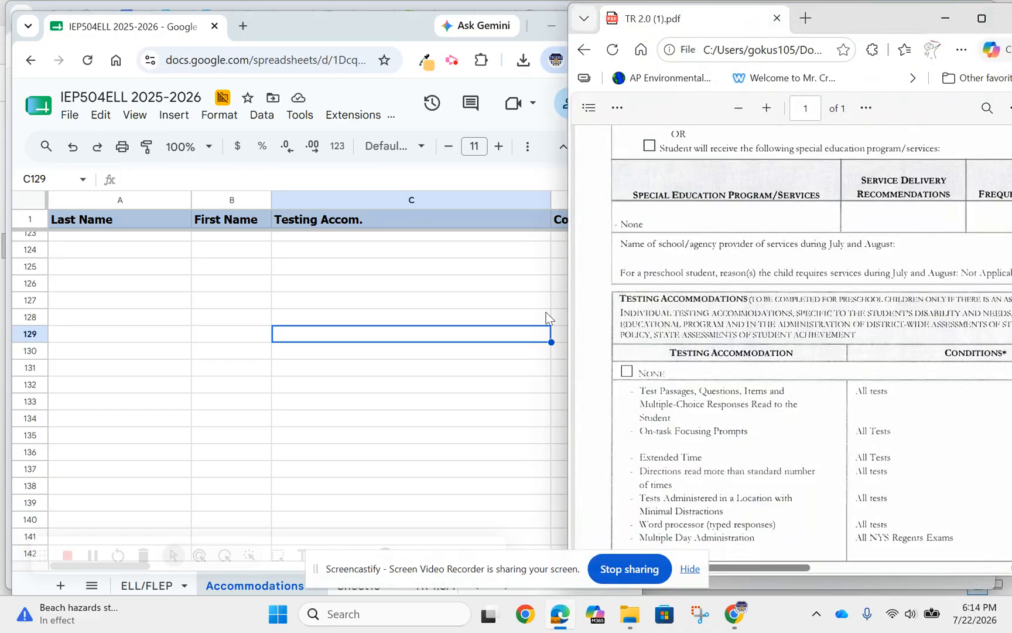
Begin the accommodations text in cell C129 of the spreadsheet with "Test Passages, Questions"
left_click(314, 339)
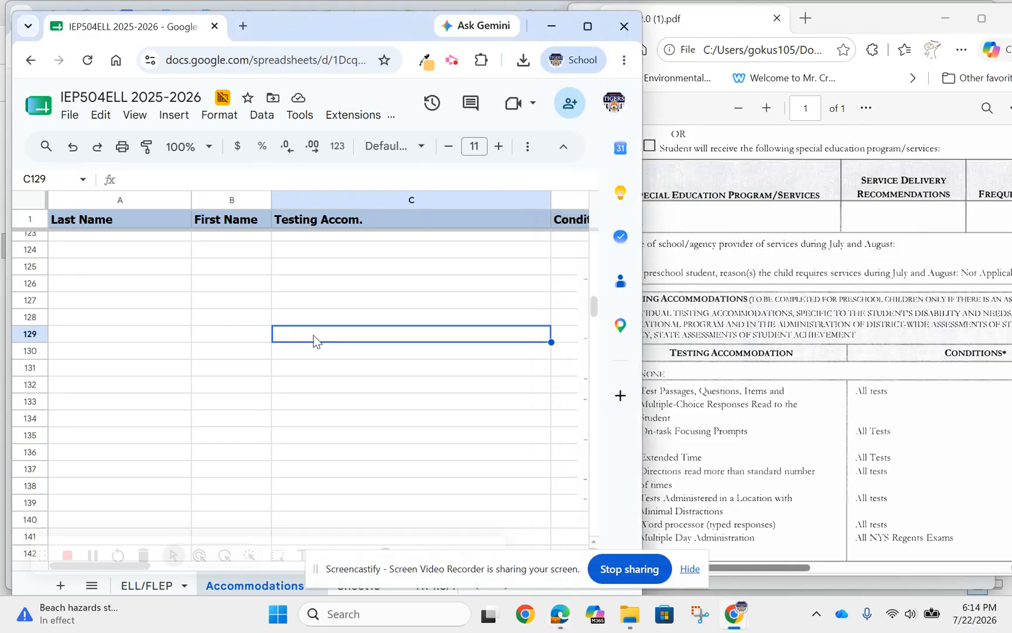
type("test")
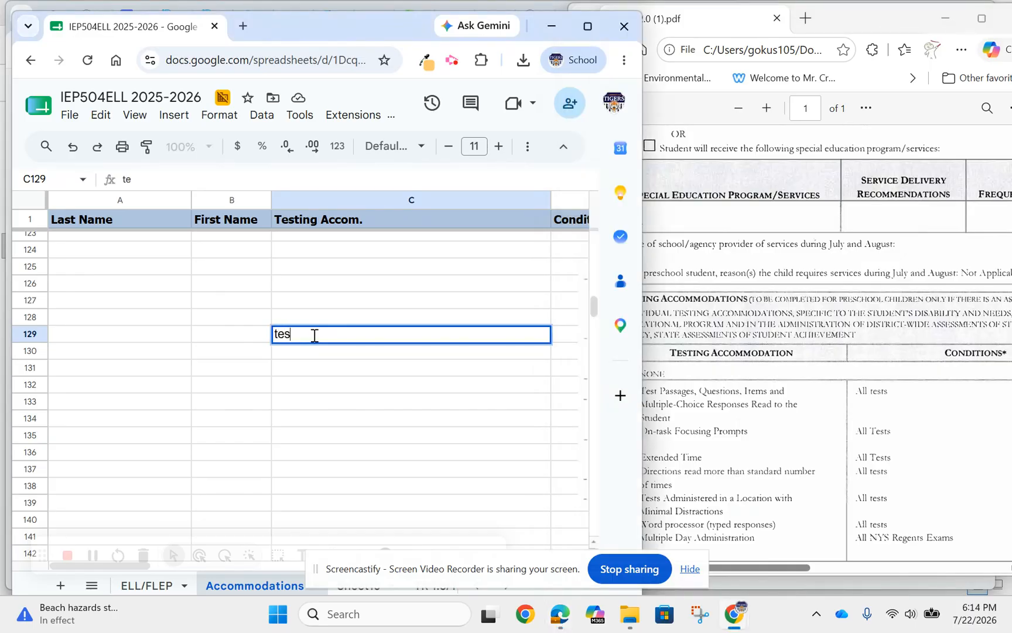
key("BackSpace")
key("BackSpace")
key("BackSpace")
key("BackSpace")
type("Test Passage")
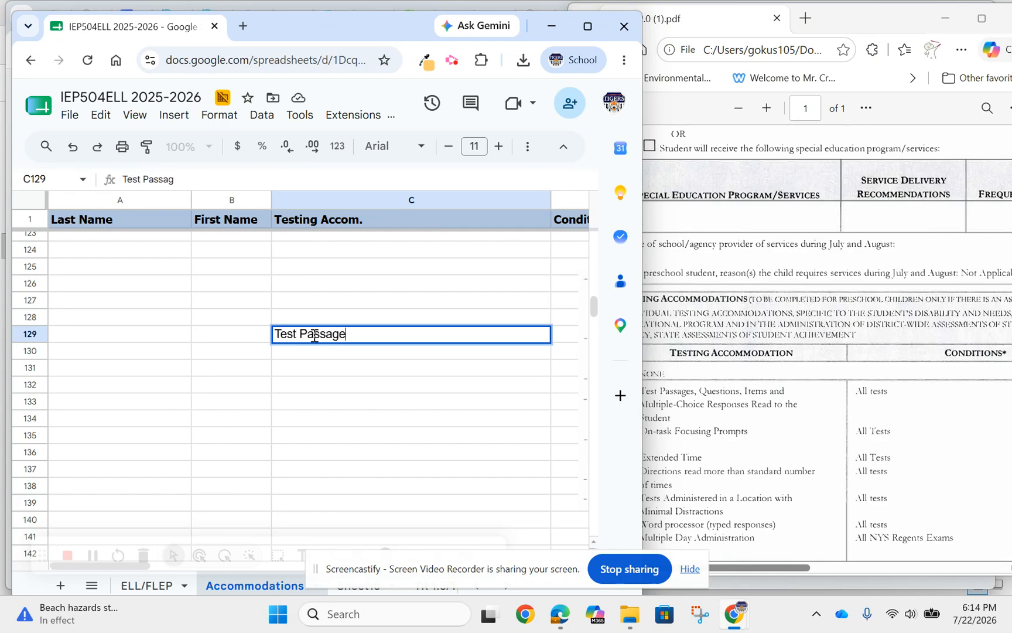
type("s, Questions")
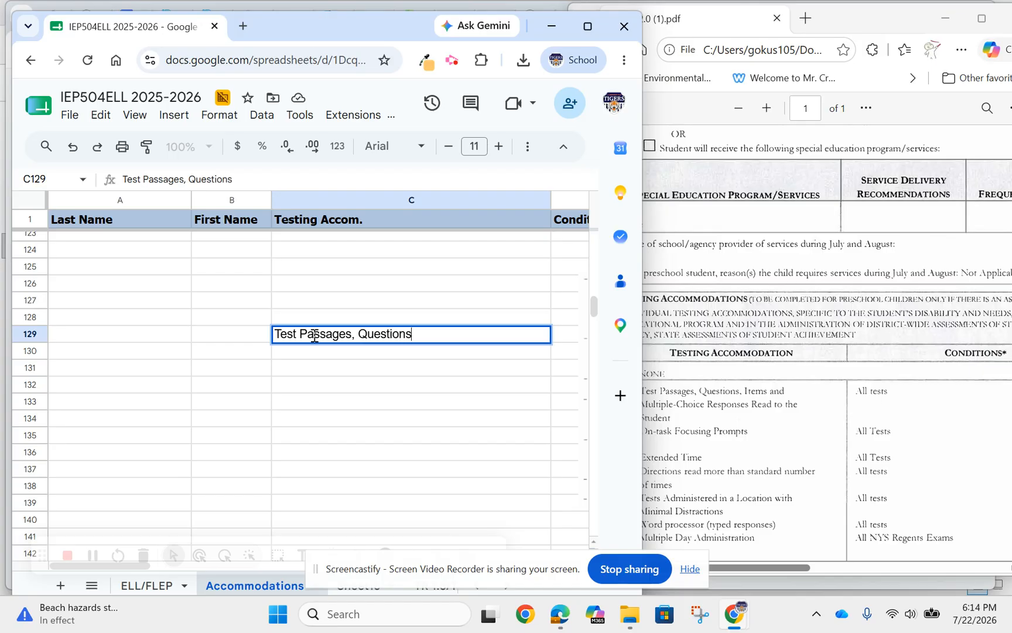
Move the spreadsheet window clear of the PDF and extend the C129 text with ", Items and Multiple-Choice Responses Read to the"
left_click_drag(387, 25, 354, 27)
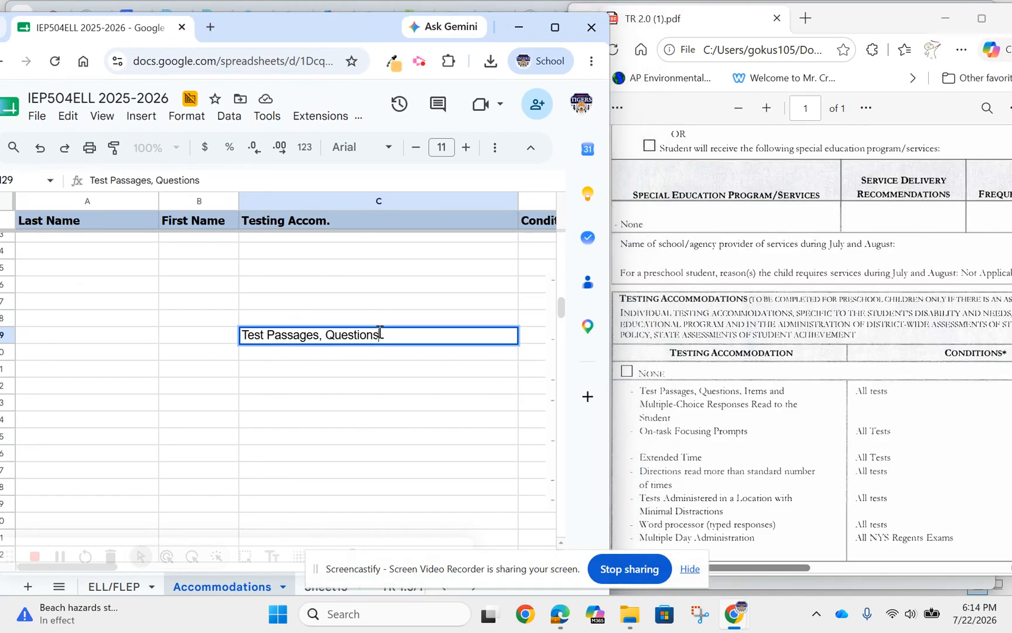
type(", Items and Mult")
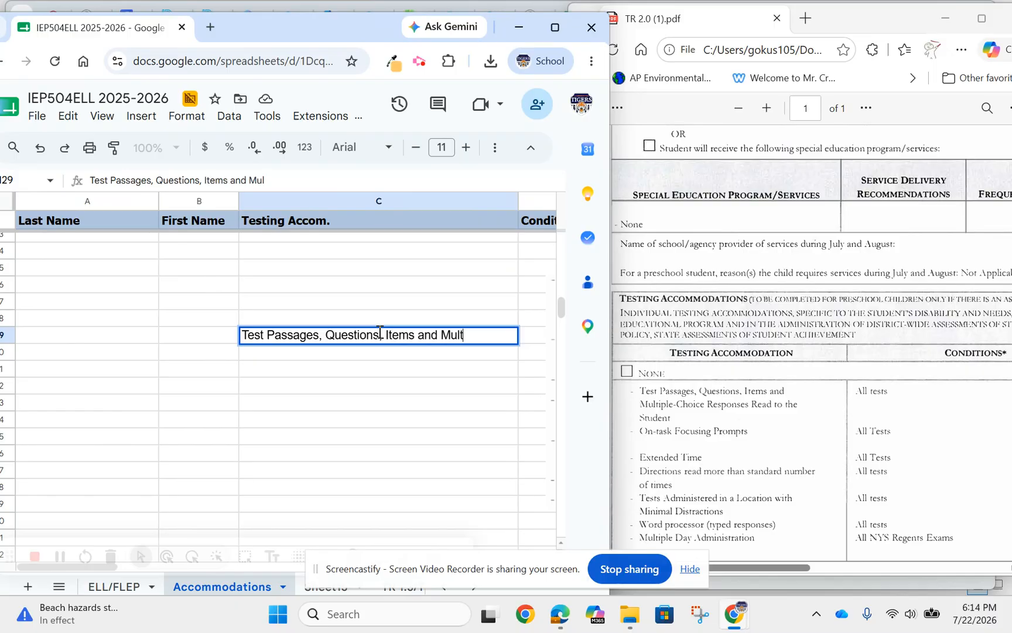
type("iple-Choice ")
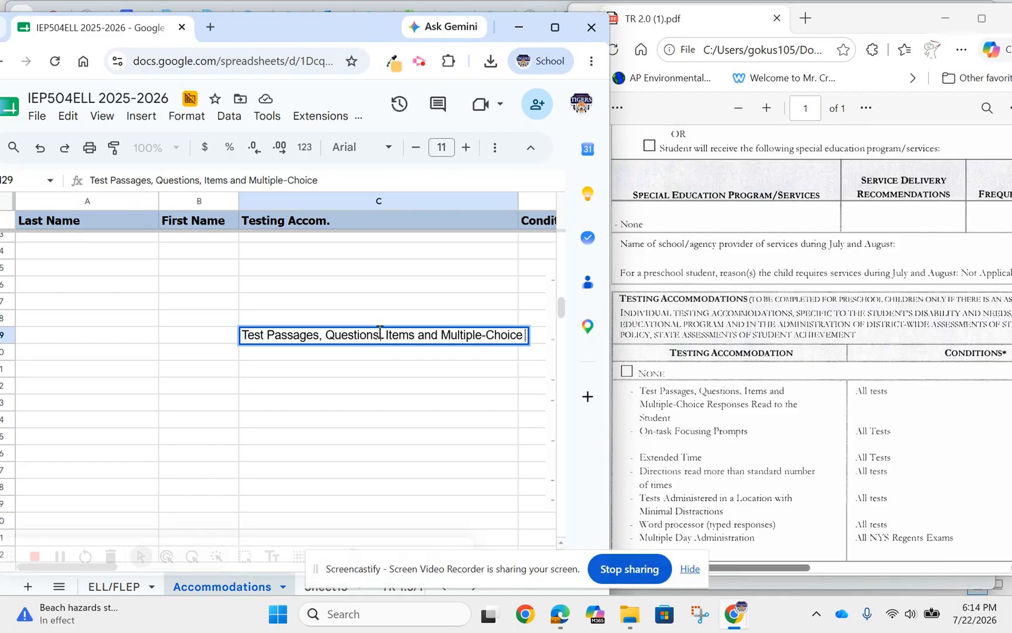
type("Responses")
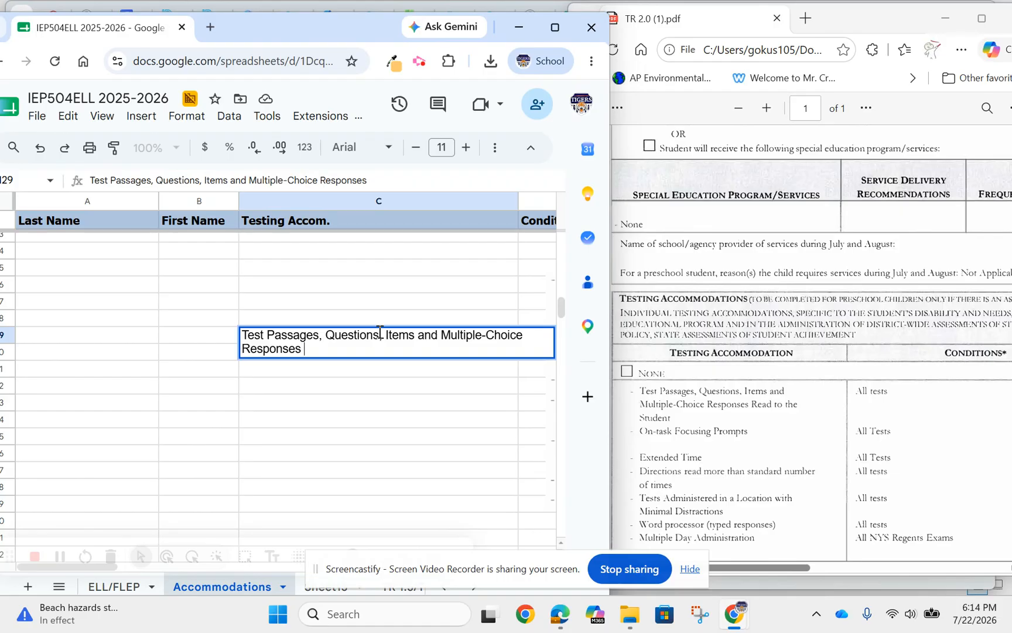
type(" Read to the ")
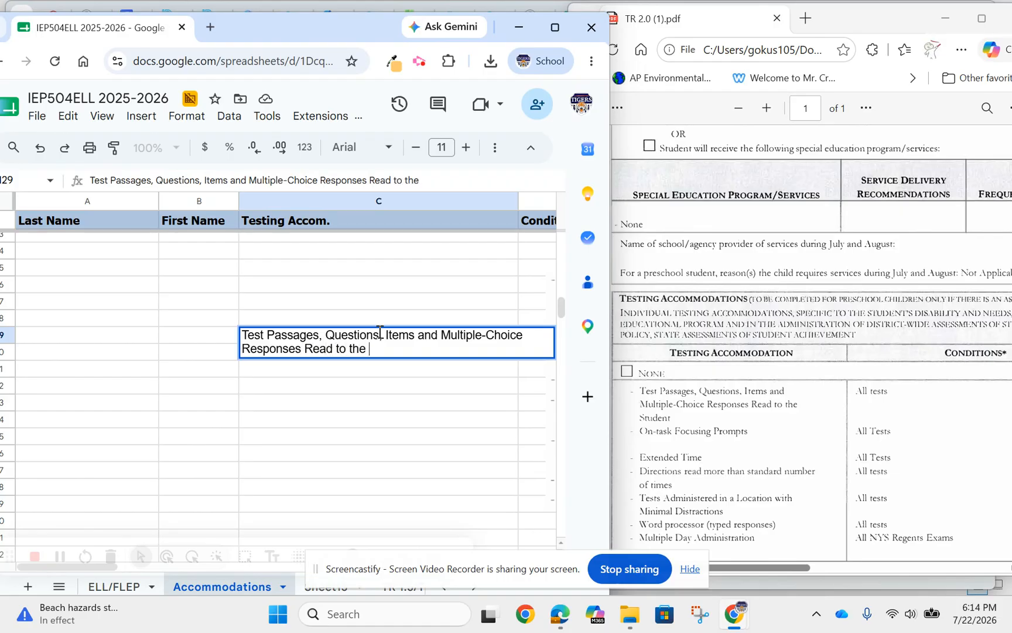
Continue the C129 accommodations text with "Student On-Task Focusing Prompts Extended Time"
type("Student  On-Te")
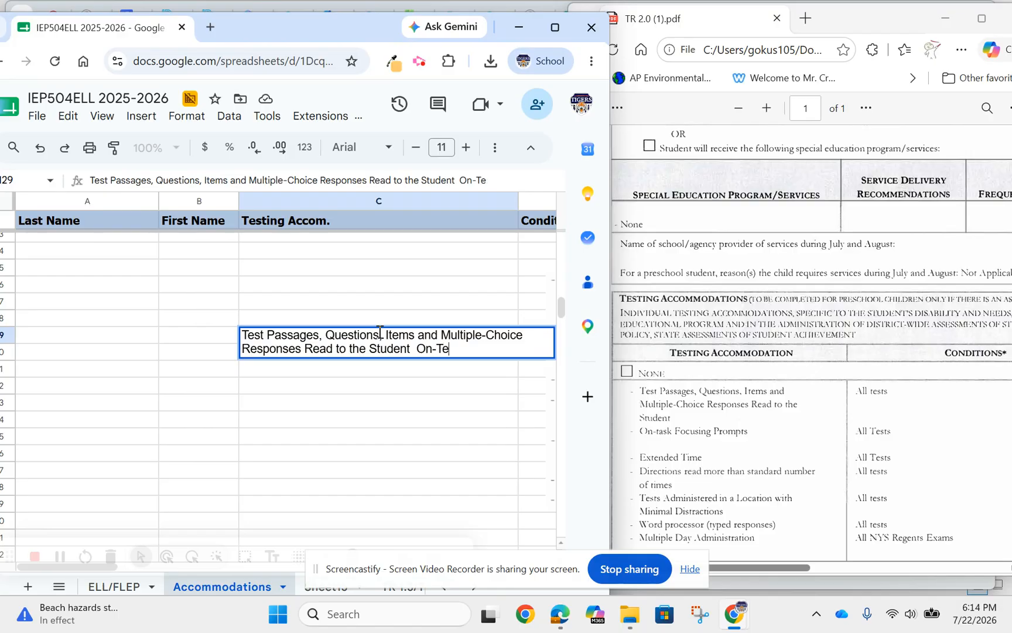
key("BackSpace")
type("ask Focusing")
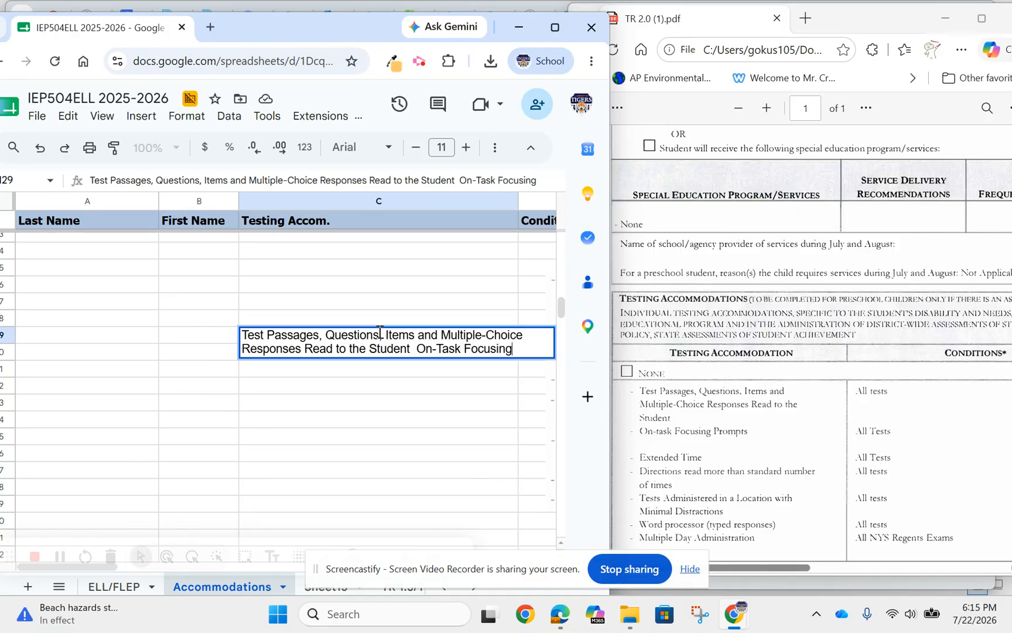
type(" Prompts ")
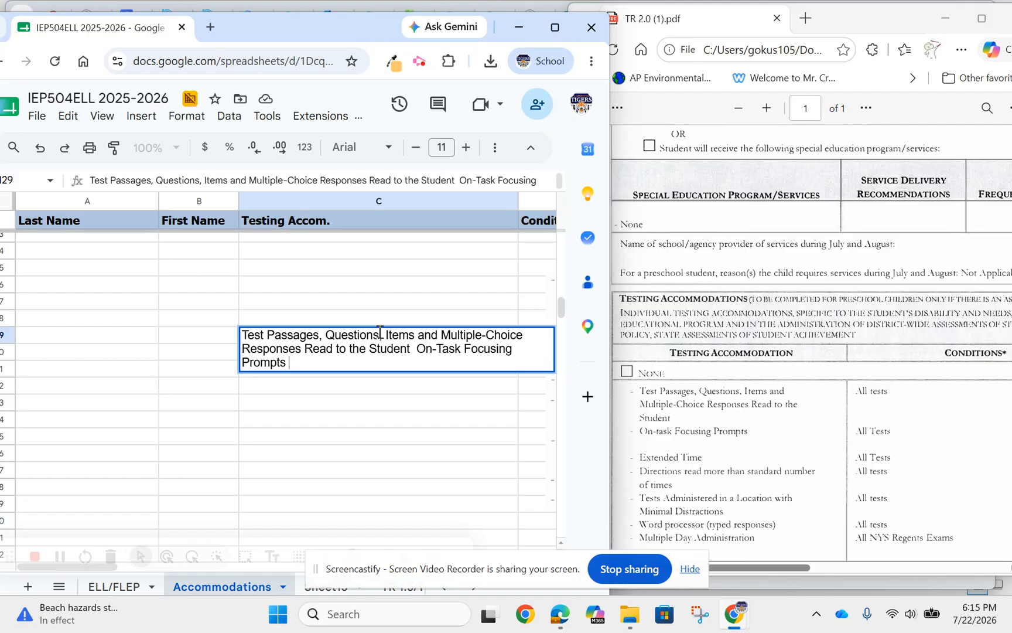
type("Extended Time")
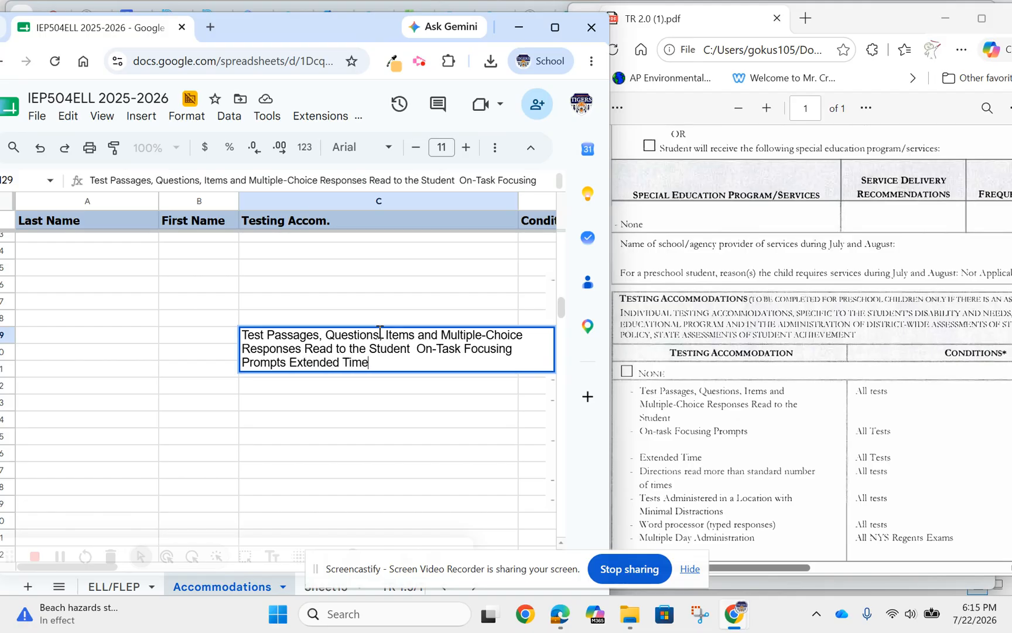
Add "Directions read more than standard number of times" to the accommodations text in C129
type("  Directions ")
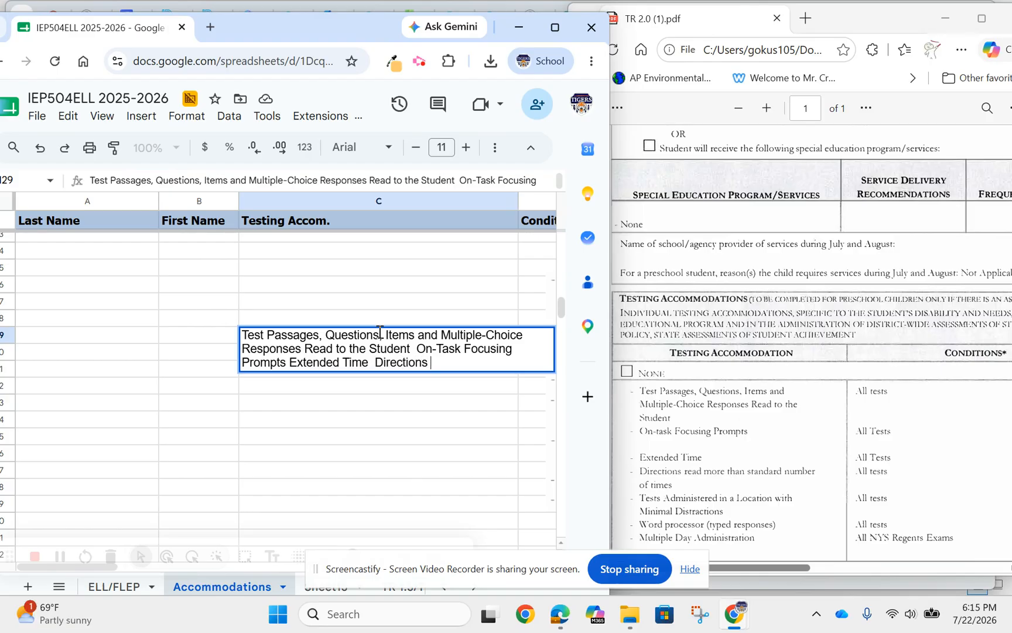
type("read more th")
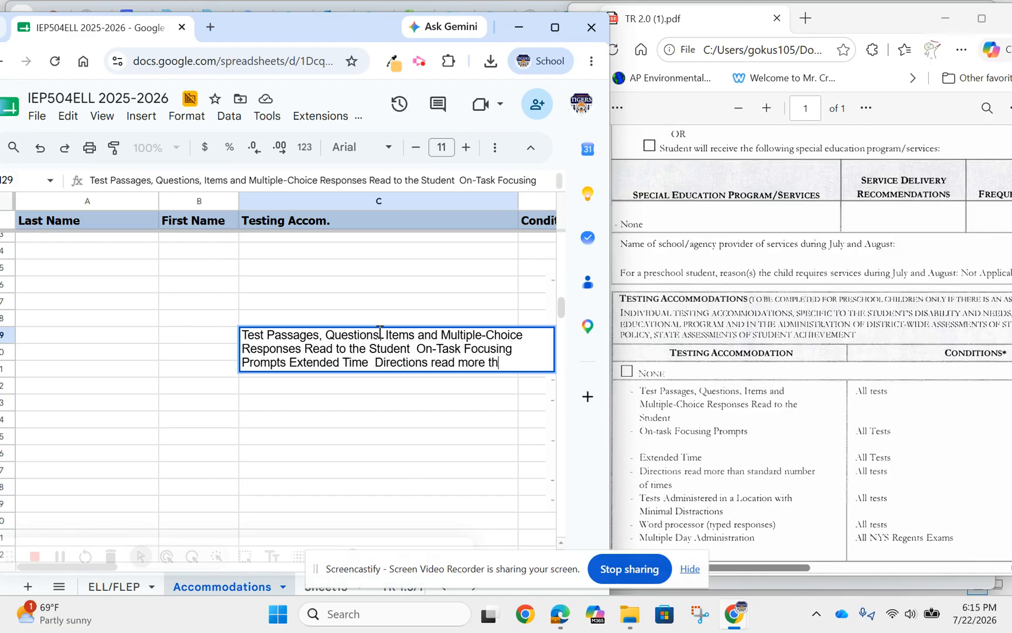
type("an standar")
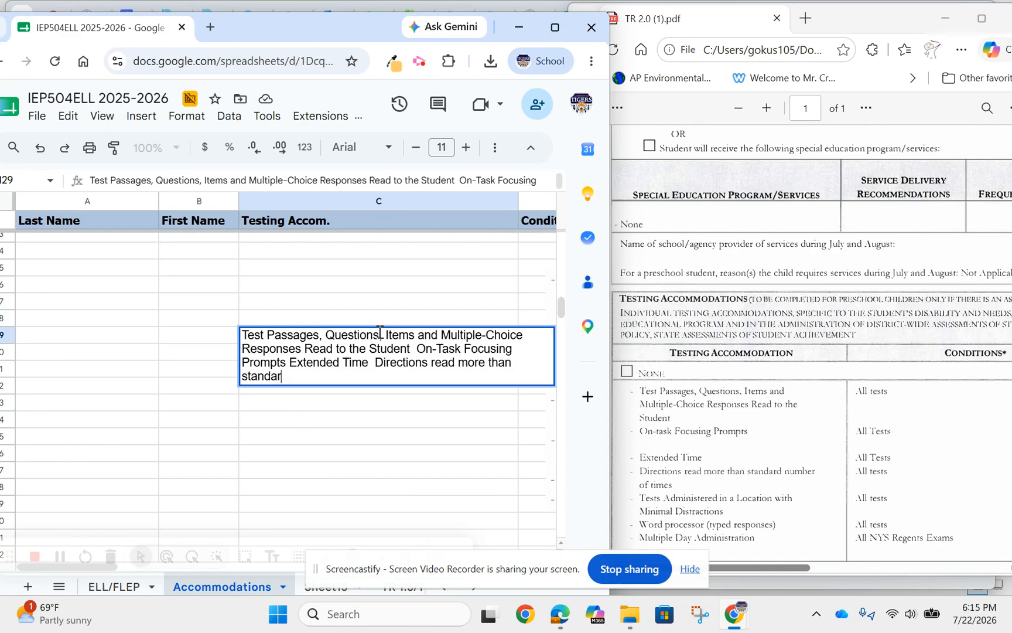
type("d number of times")
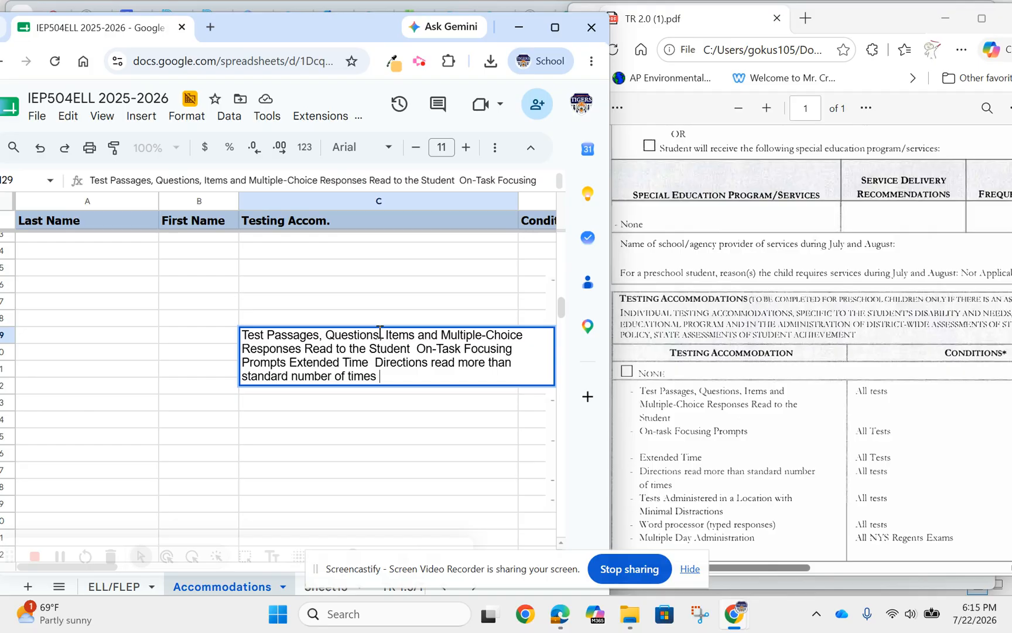
Add "Test Administered in a Location with Minimal Distractions" to the accommodations text in C129
type(" Test Administered in a")
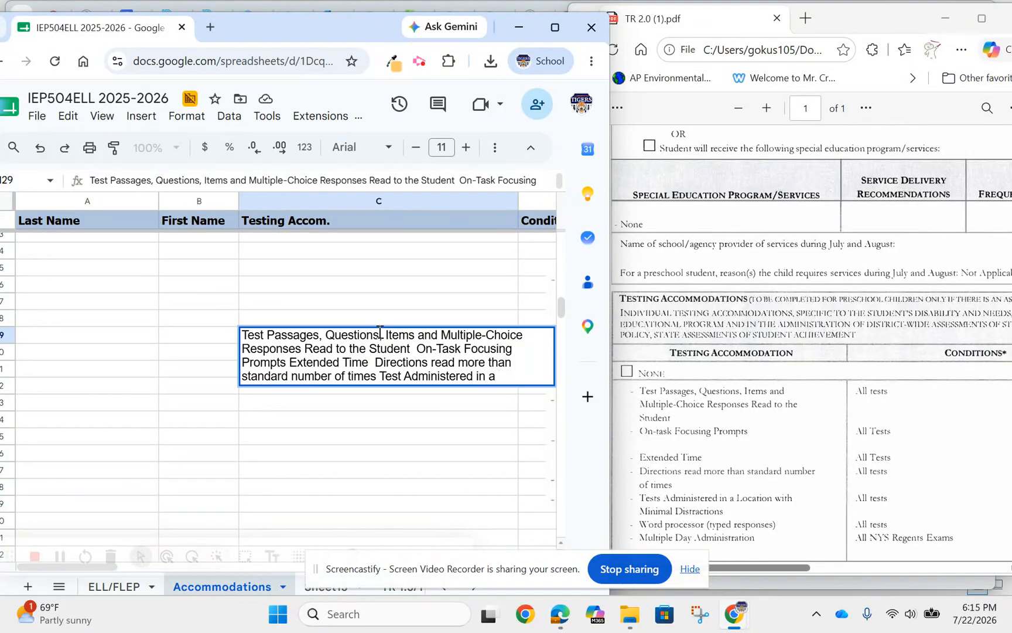
type(" Location with")
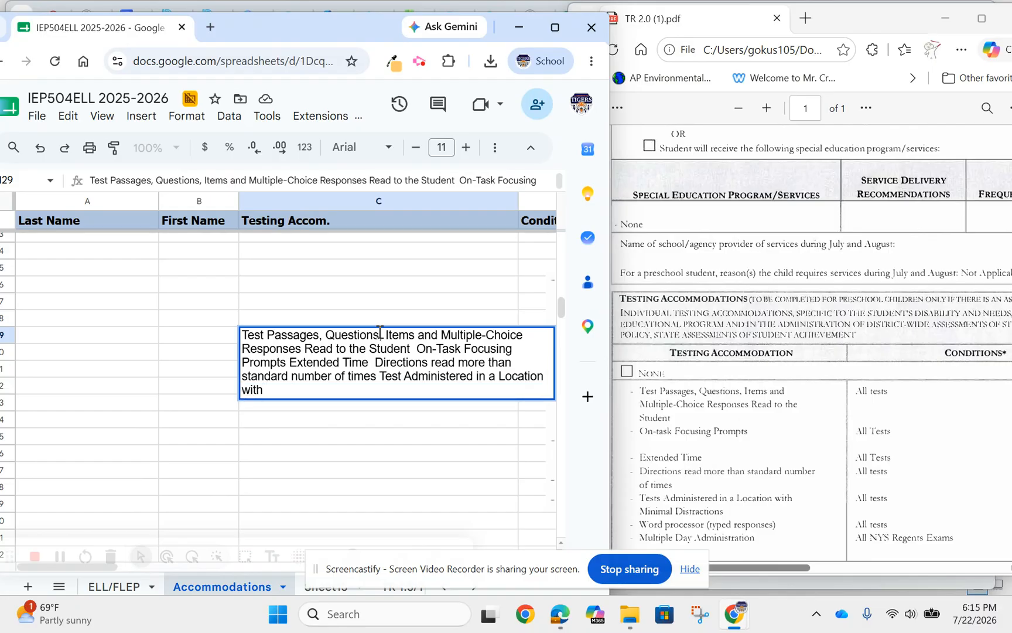
type(" Mini")
type("mal Distractions")
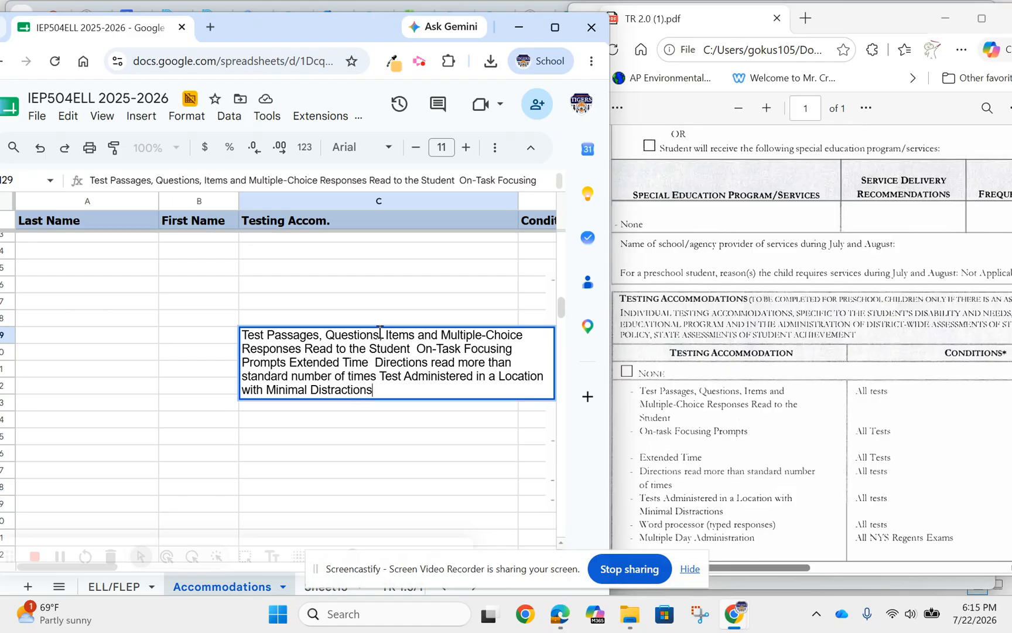
Complete the C129 accommodations text with "Word Processor (typed responses) Multiple Day Administration"
type(" Word Processor ")
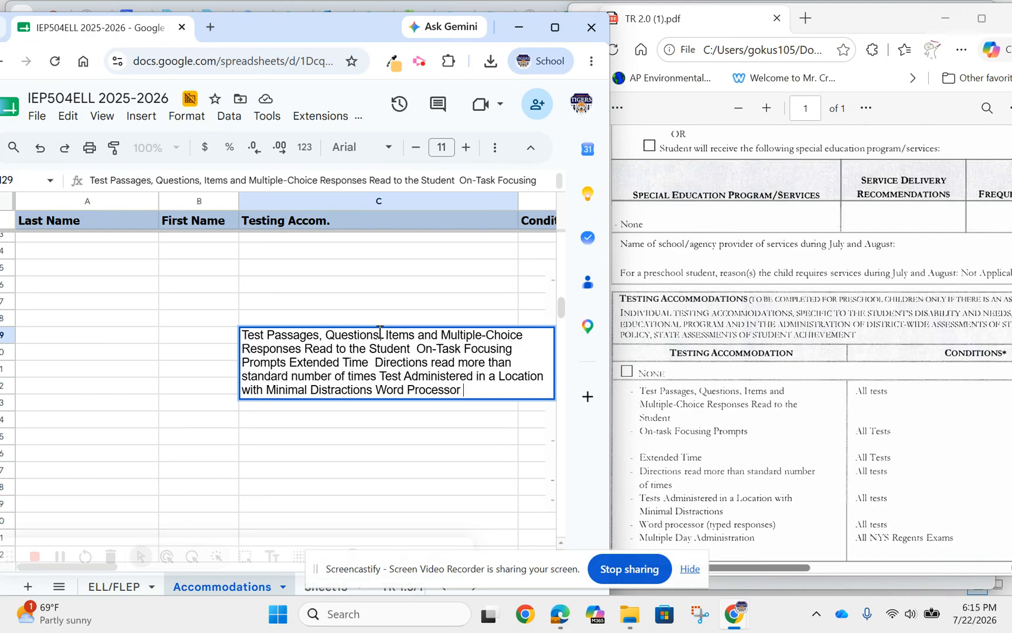
type("(typed responses)")
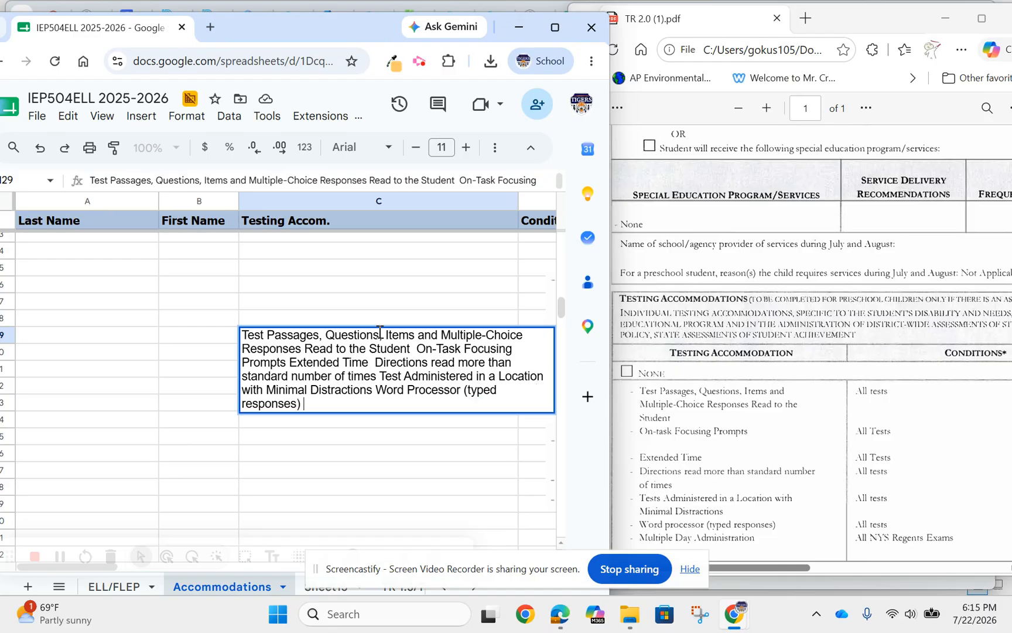
type(" Multiple Day A")
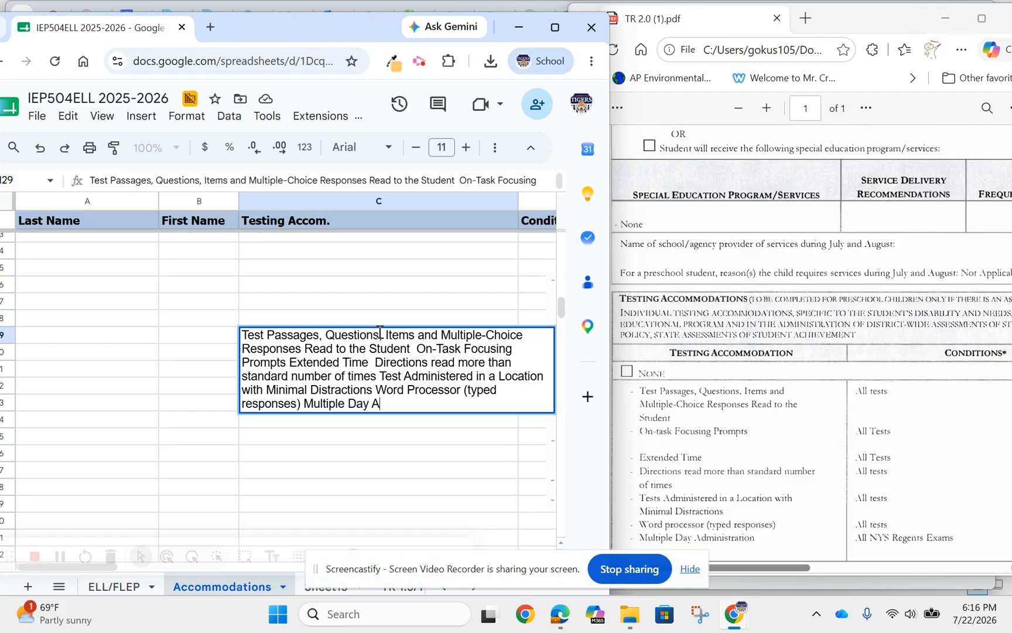
type("dministration")
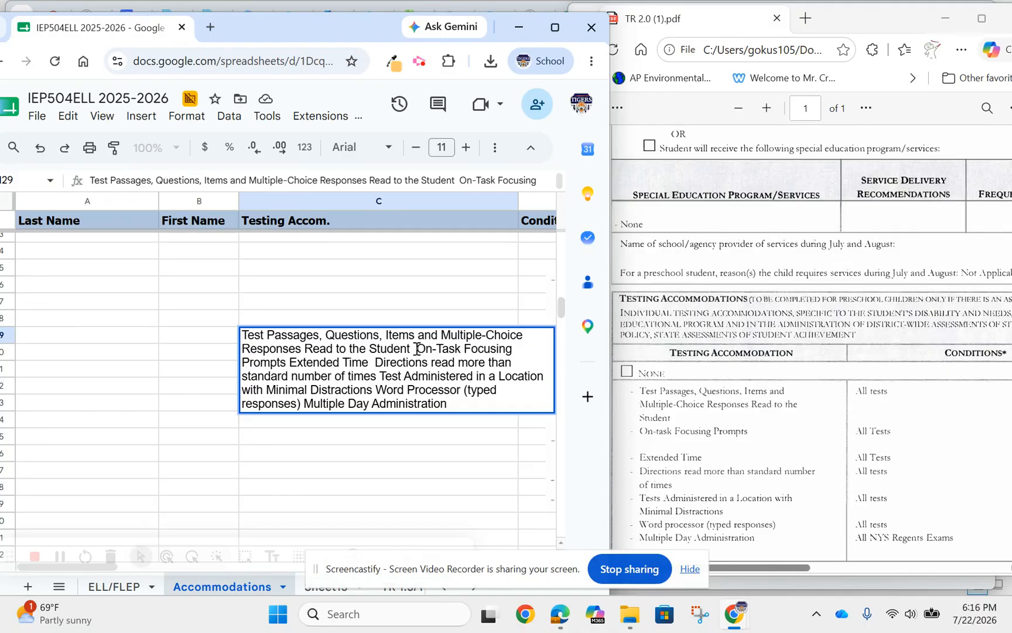
Insert line breaks within C129 before On-Task Focusing Prompts, Extended Time, Directions, Test Administered and Multiple Day Administration, and commit the entry
key("alt+Return")
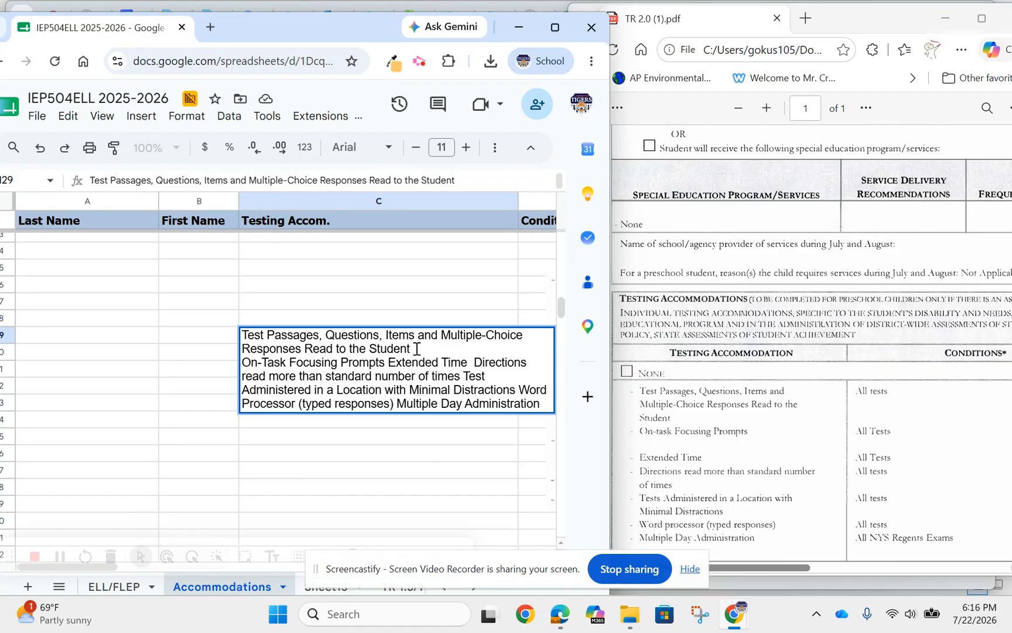
left_click(390, 362)
key("alt+Return")
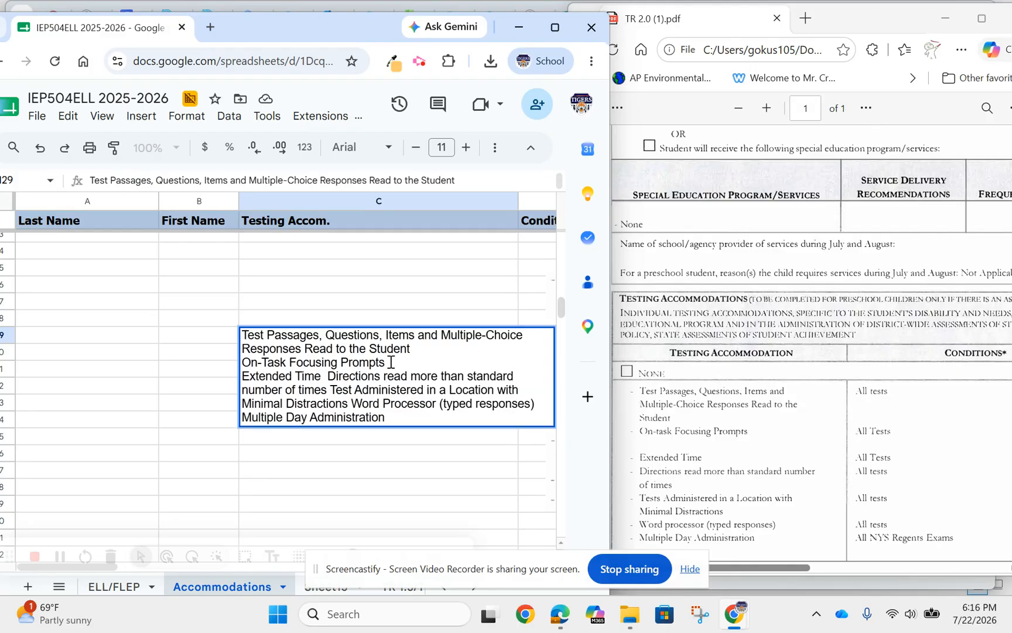
left_click(327, 376)
key("alt+Return")
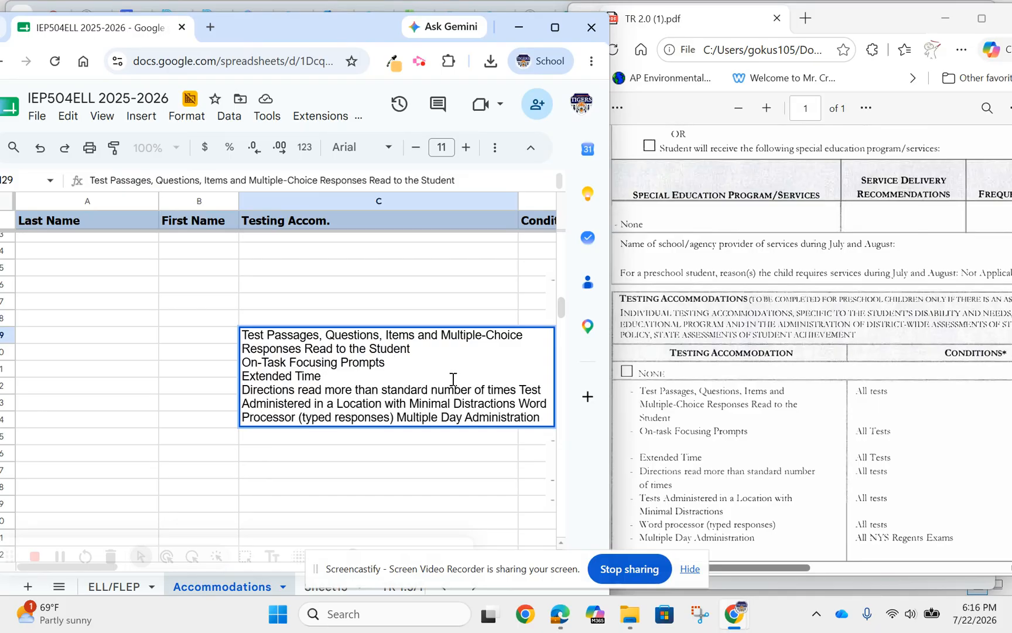
left_click(520, 390)
key("alt+Return")
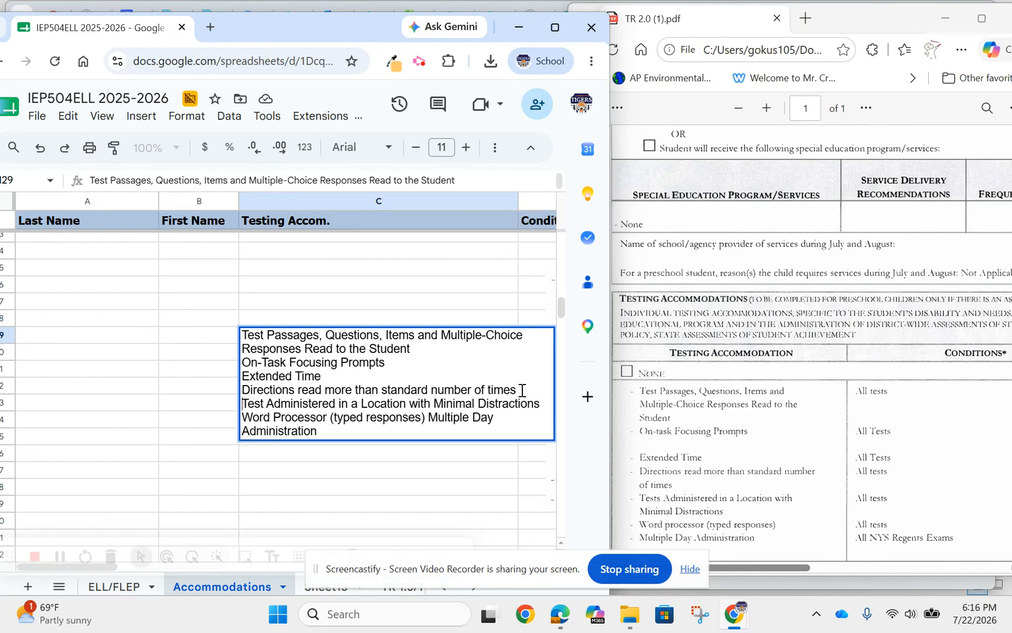
left_click(429, 417)
key("alt+Return")
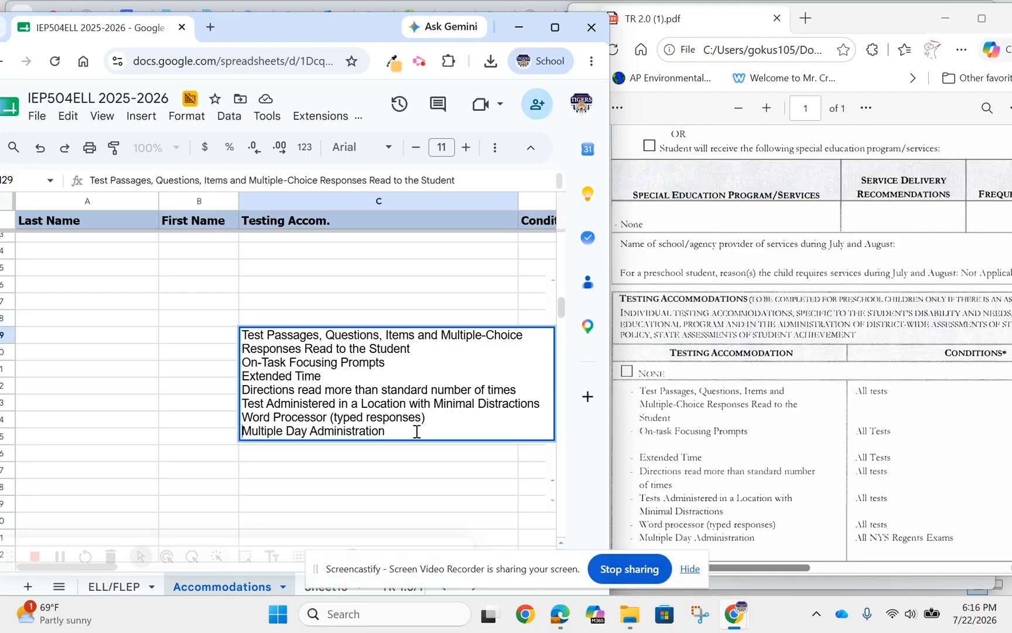
left_click(379, 453)
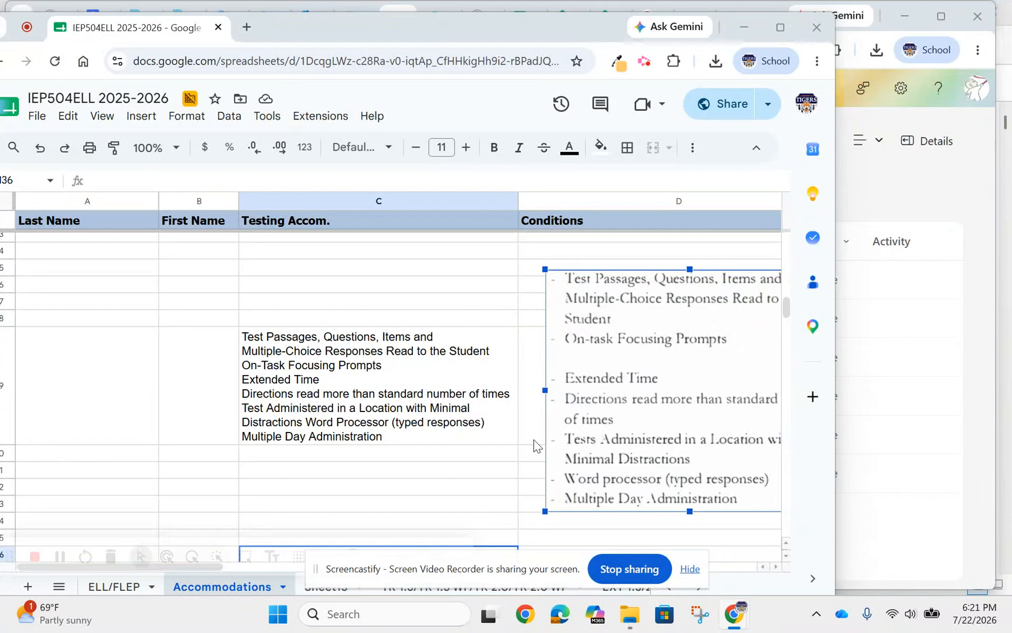
Delete the pasted accommodations snip image from the Conditions column
left_click(454, 487)
left_click(610, 380)
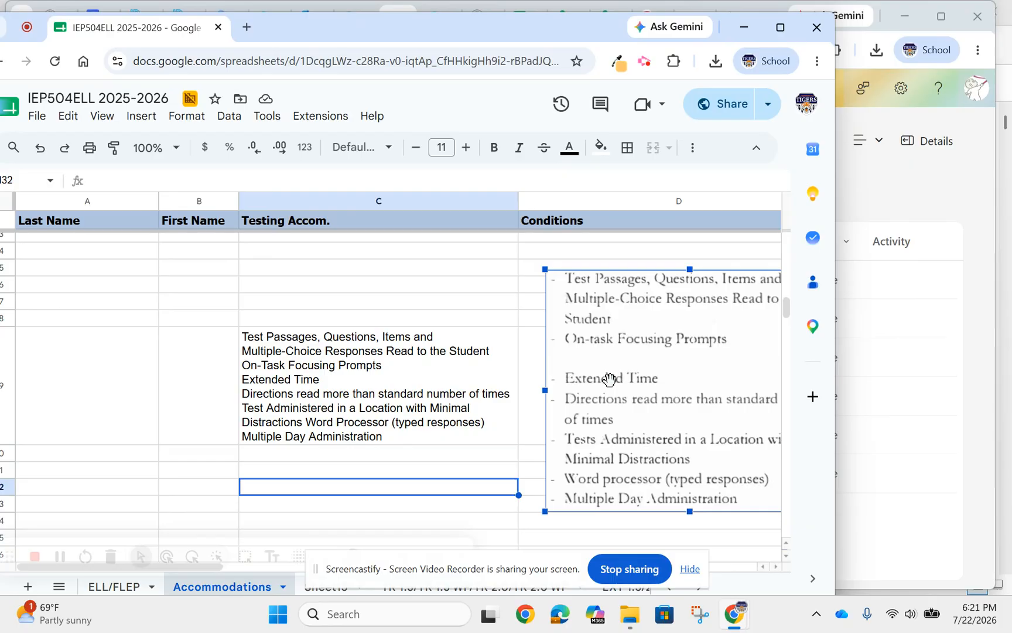
key("Delete")
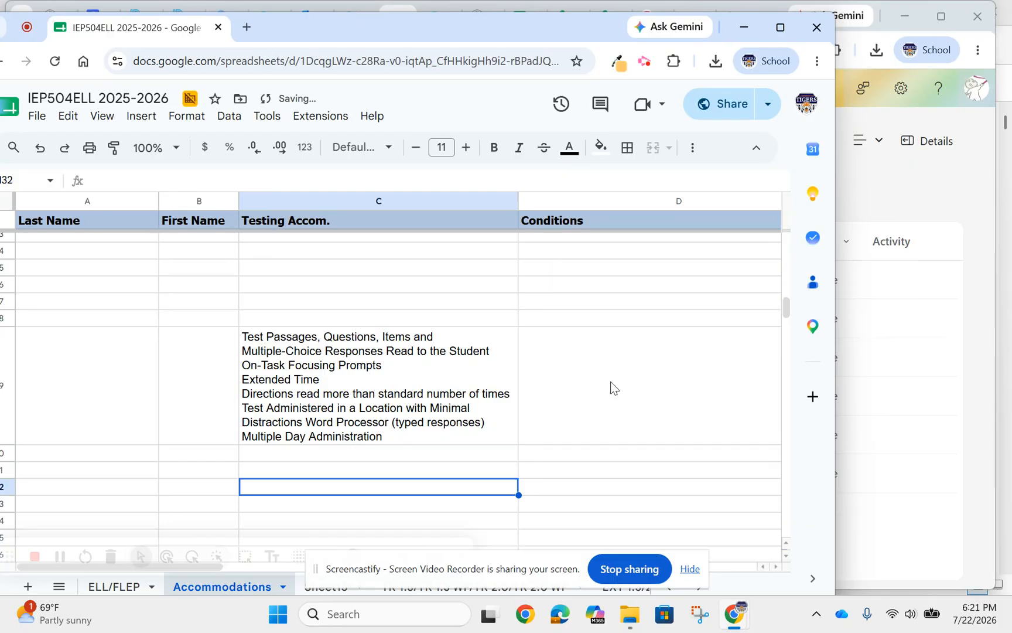